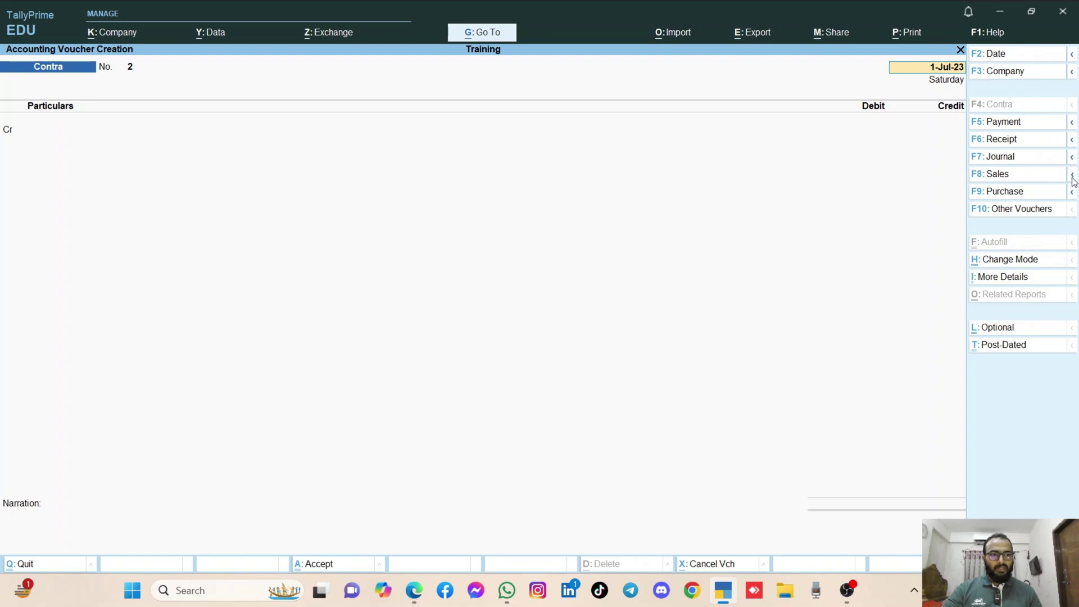
Step: Switch the voucher type from Contra to Sales Order, listing the inactive voucher types as well
click(1072, 175)
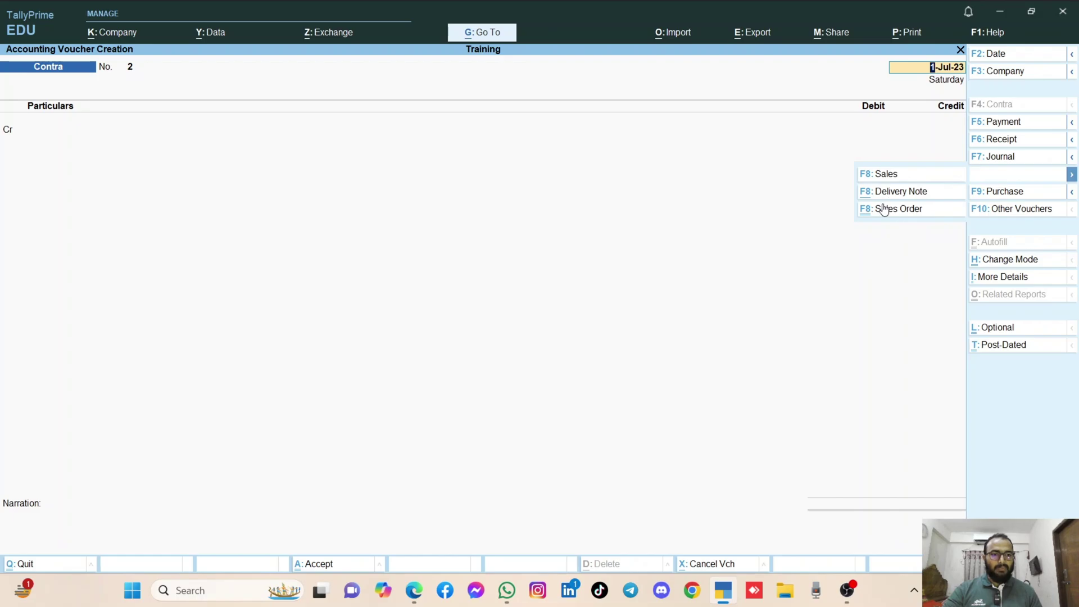
click(1013, 211)
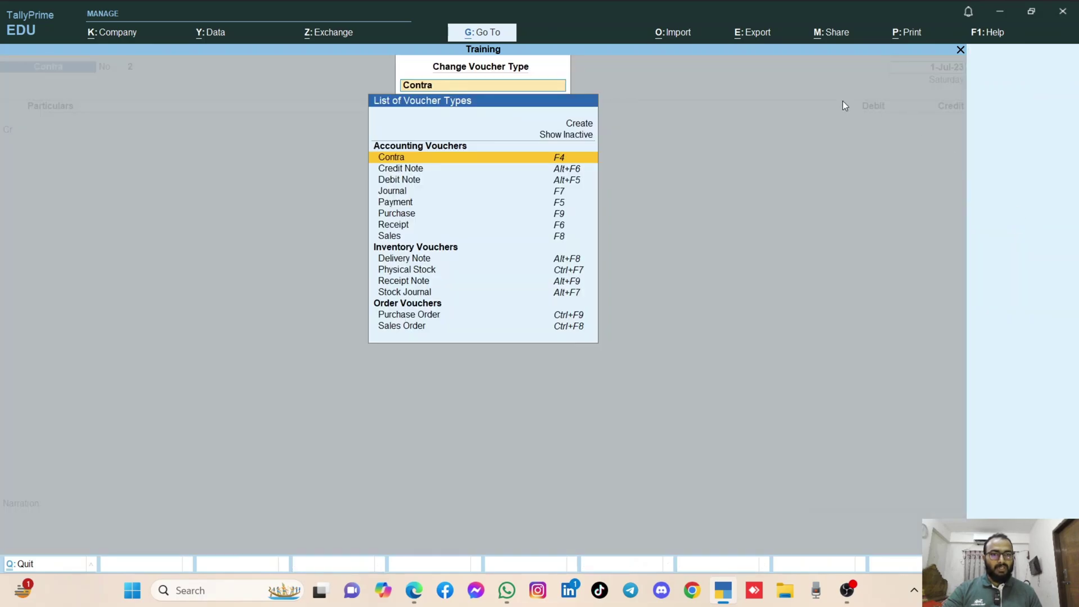
click(584, 136)
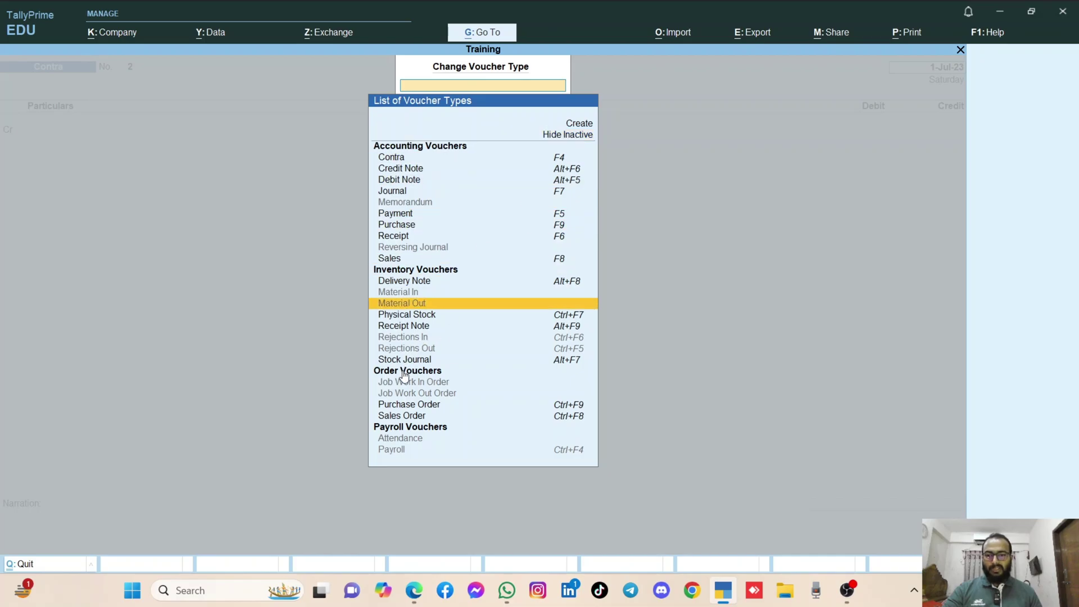
click(408, 417)
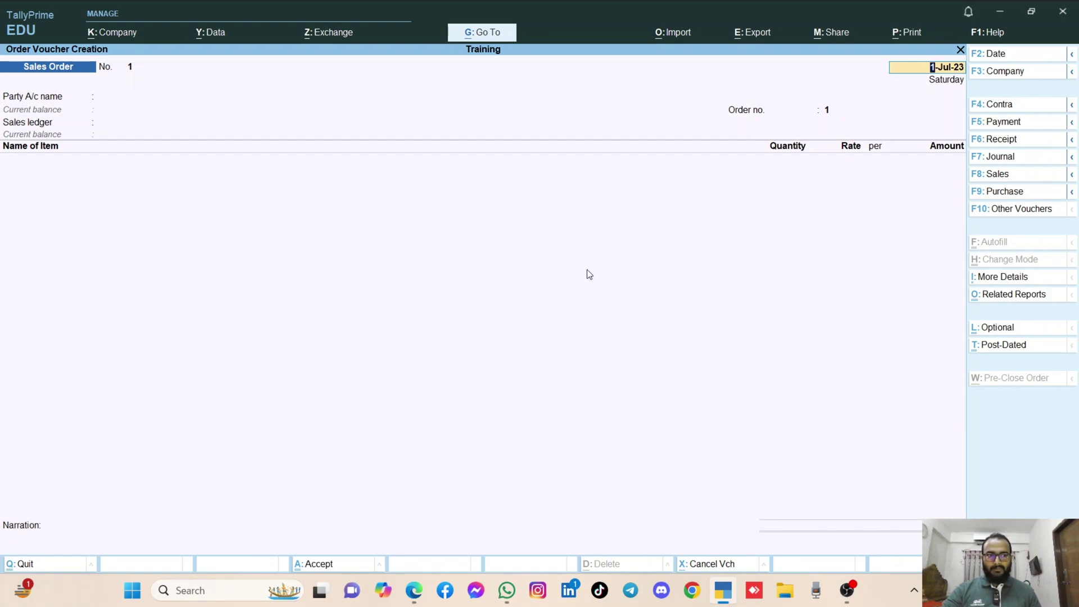
click(1072, 174)
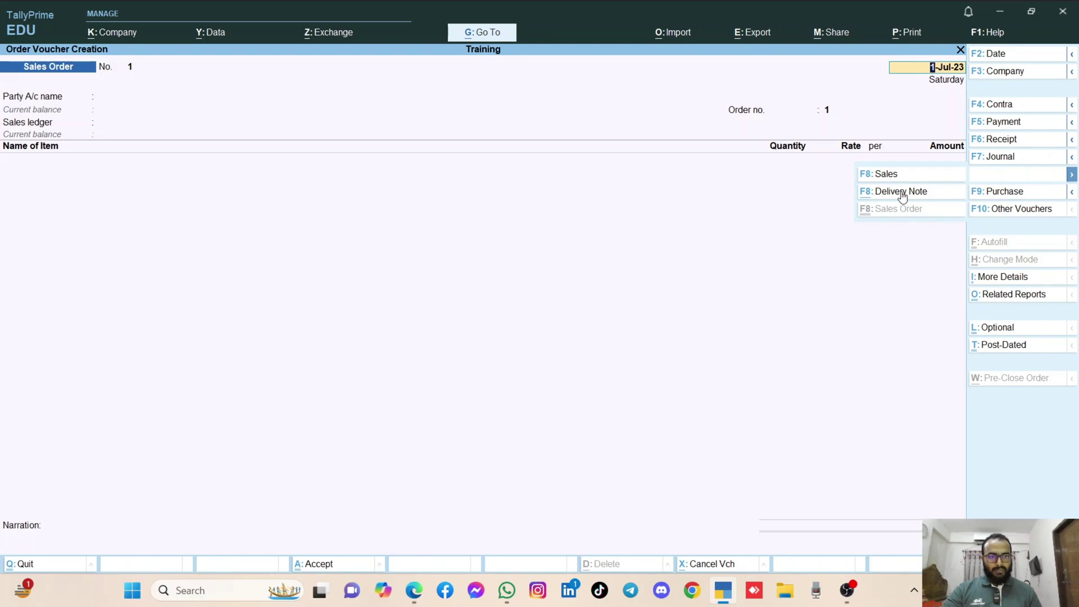
click(1012, 208)
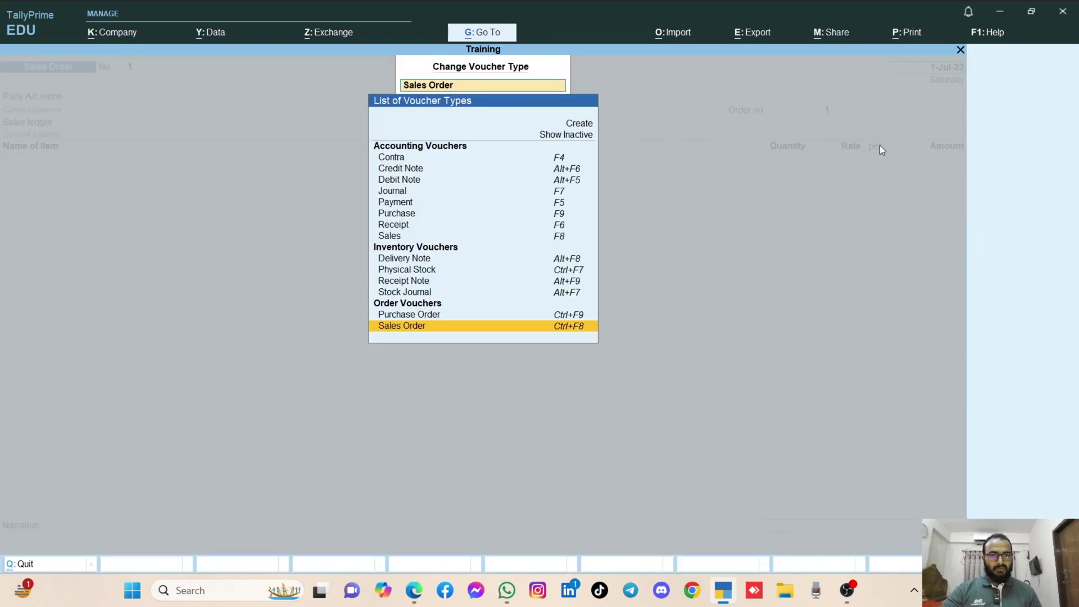
click(549, 137)
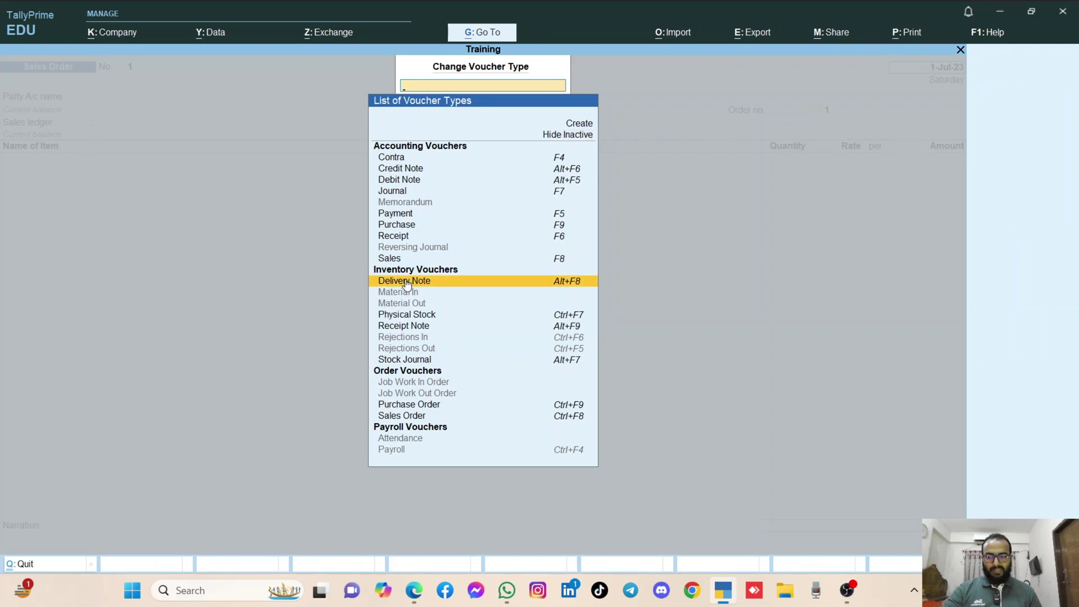
key(Escape)
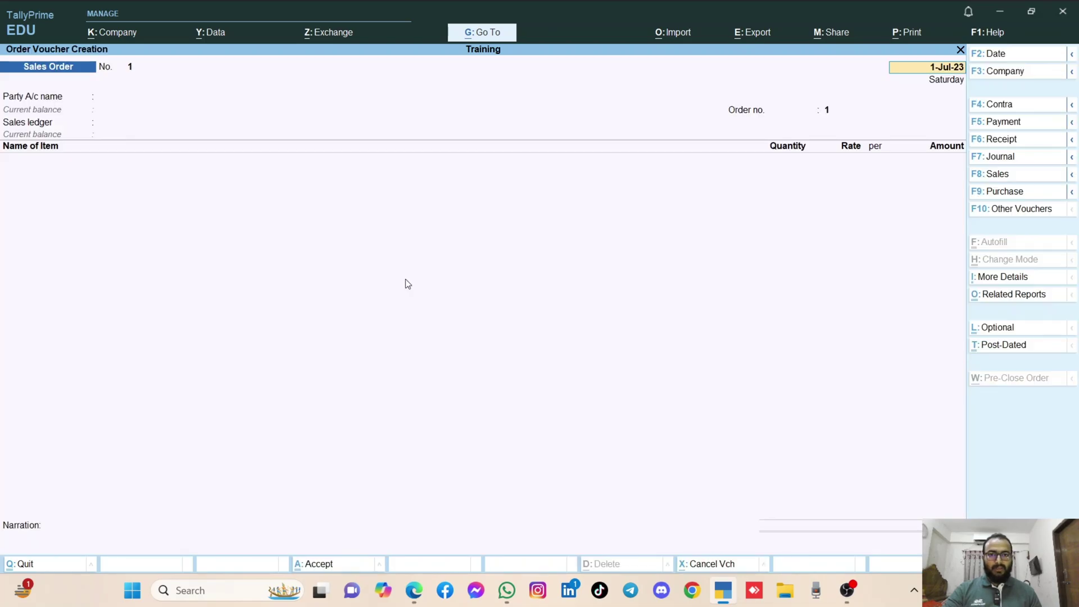
key(Escape)
key(Return)
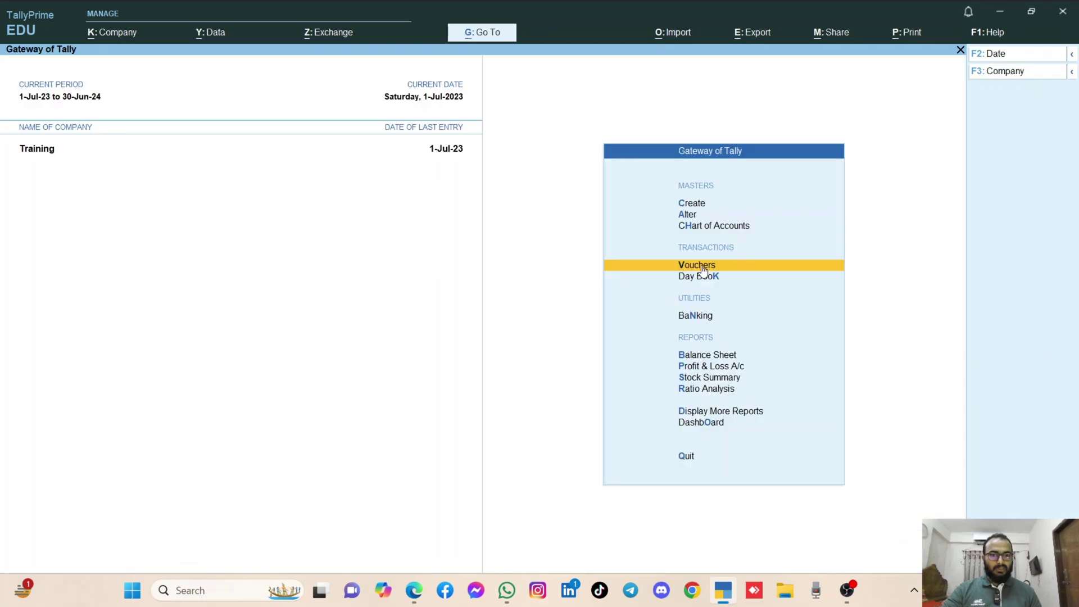
key(Return)
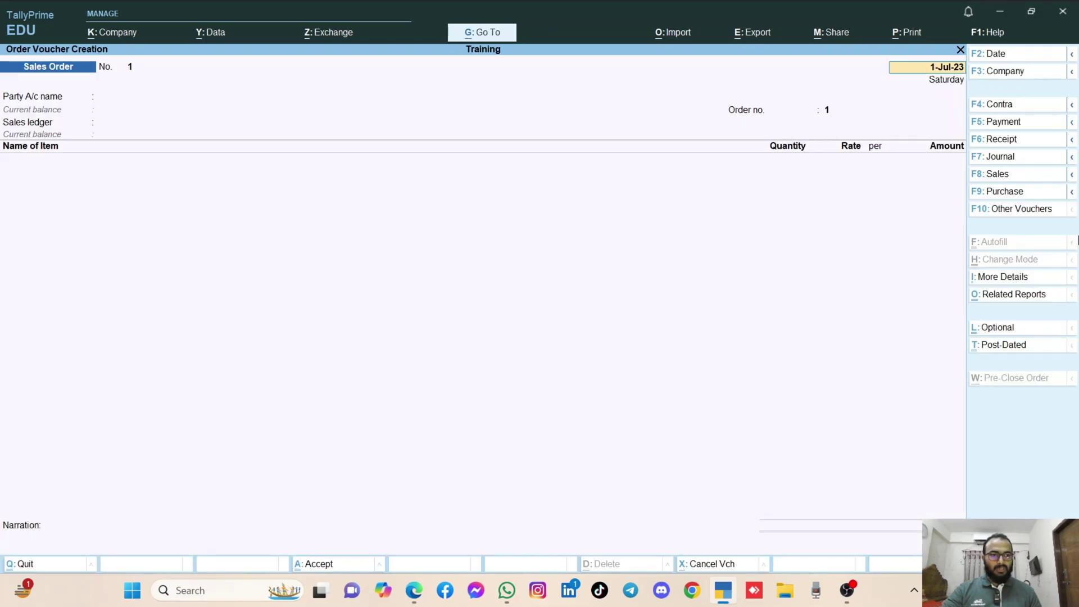
click(1072, 174)
click(912, 211)
click(1071, 175)
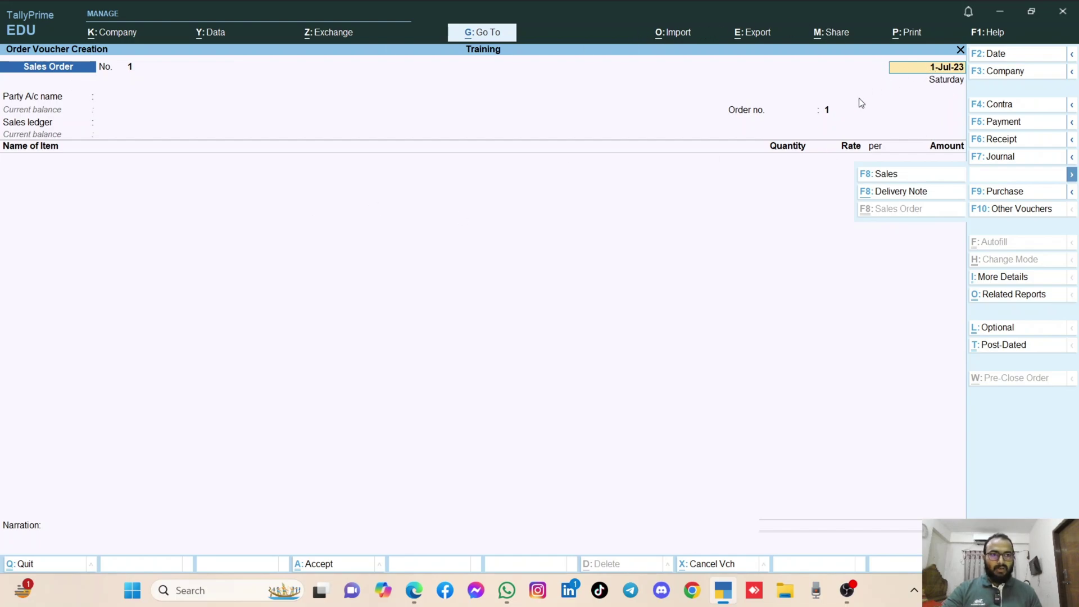
Step: Keep the sales order's date and choose Customer-01 as the party account
key(Return)
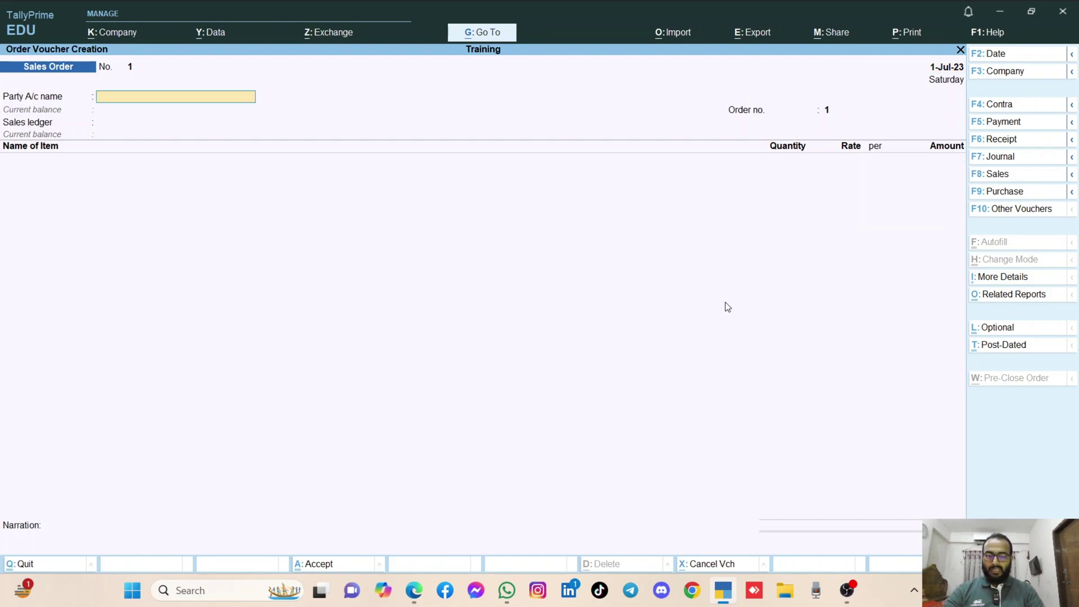
click(197, 102)
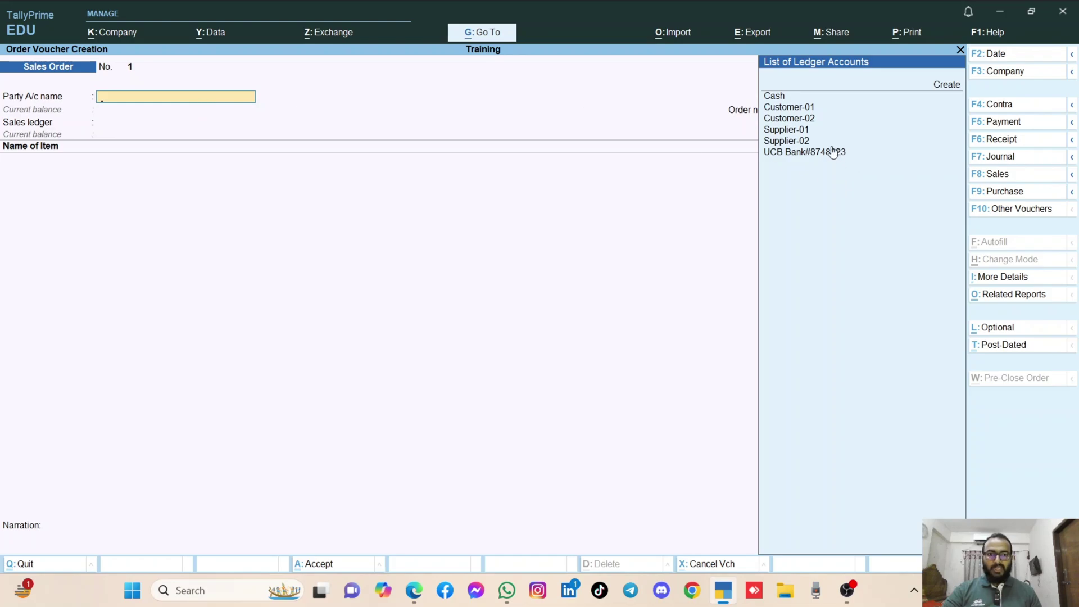
key(Down)
key(Down)
key(Down)
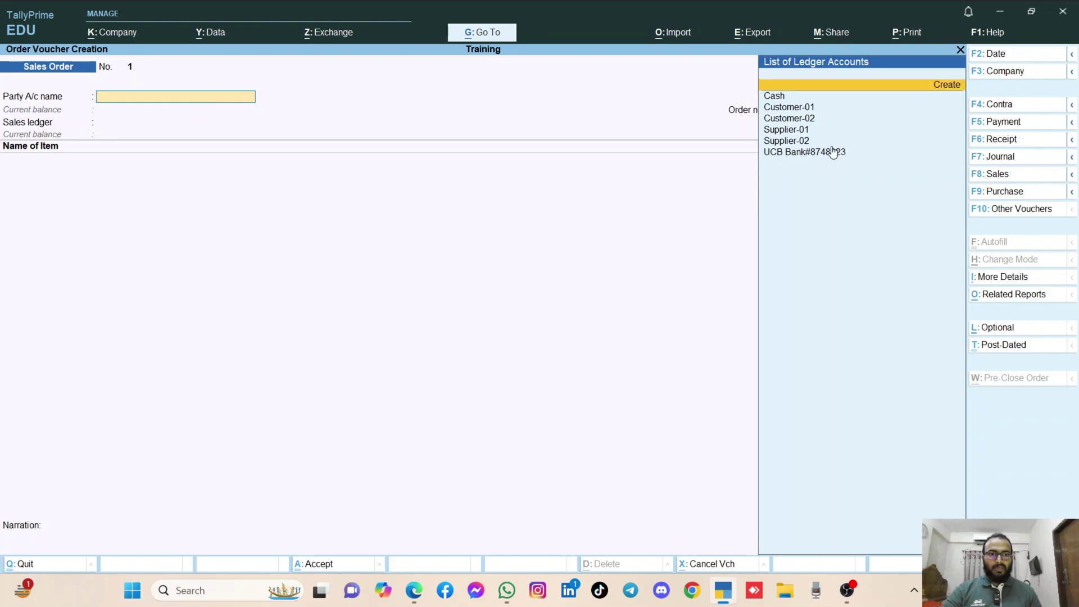
click(796, 108)
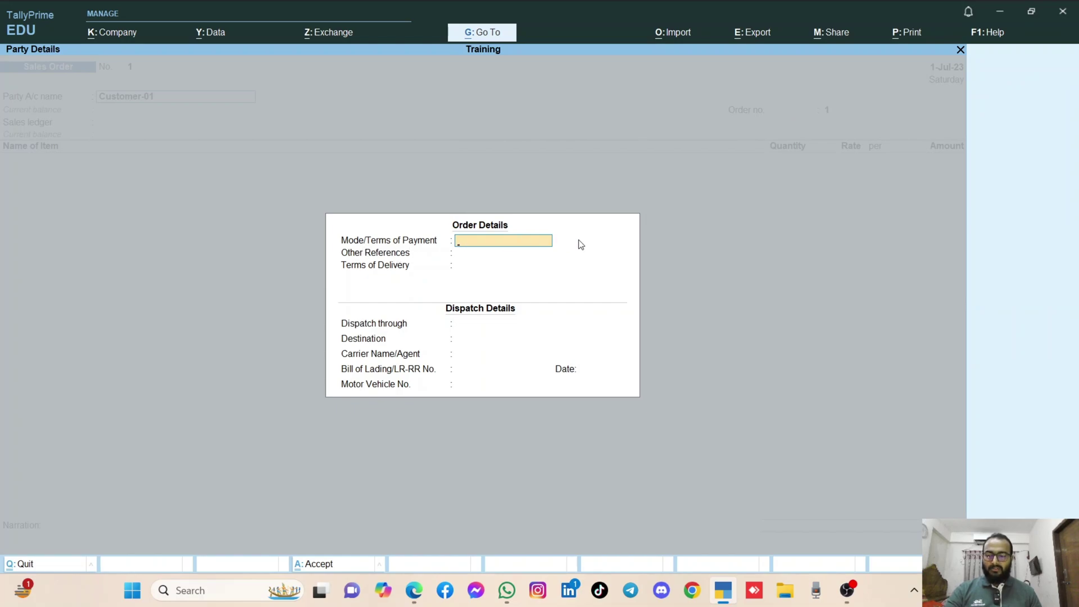
Step: Fill in the order details with payment terms of 30 Days and other reference 8765433, leaving the terms of delivery blank
text(30)
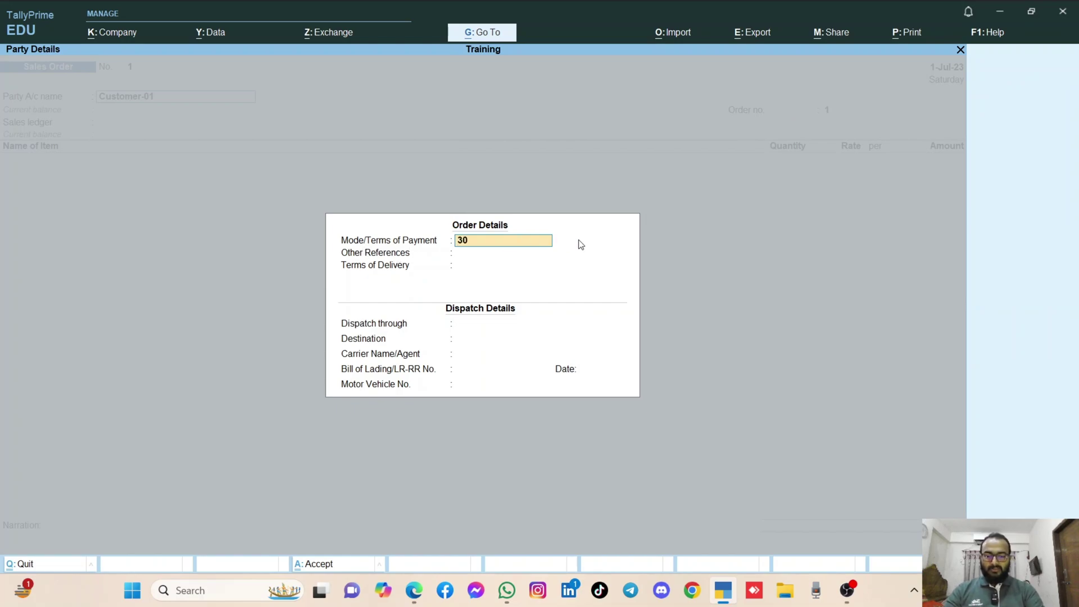
text( Days)
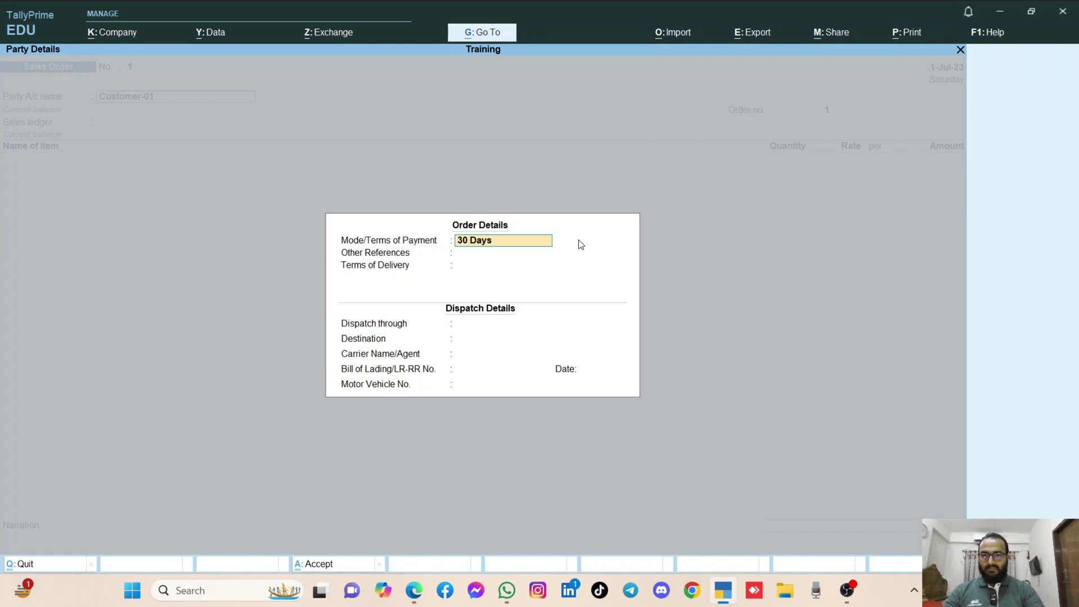
key(Return)
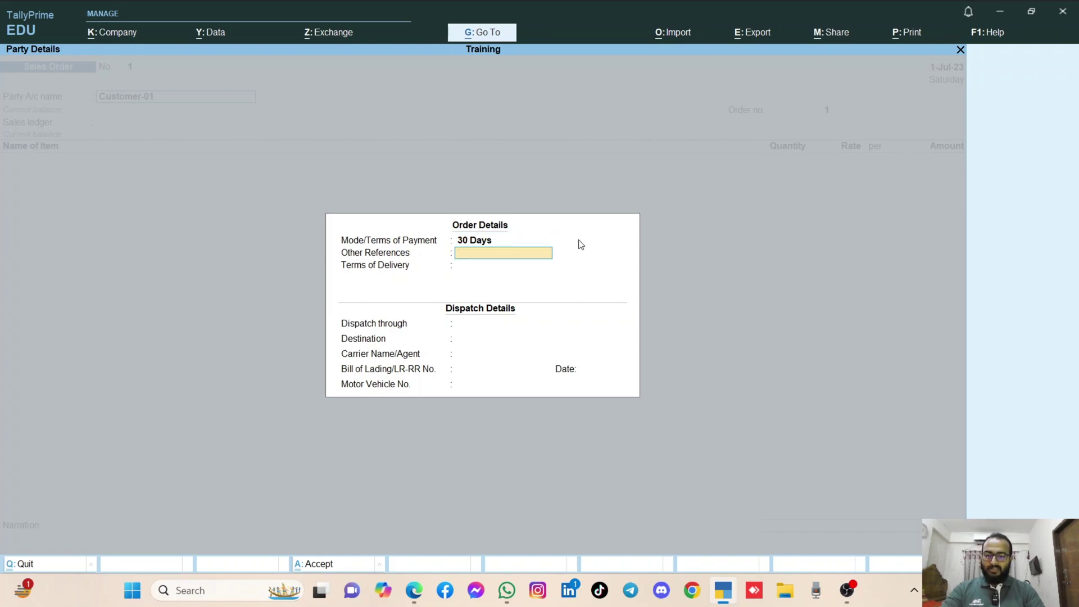
text(8765433)
key(Return)
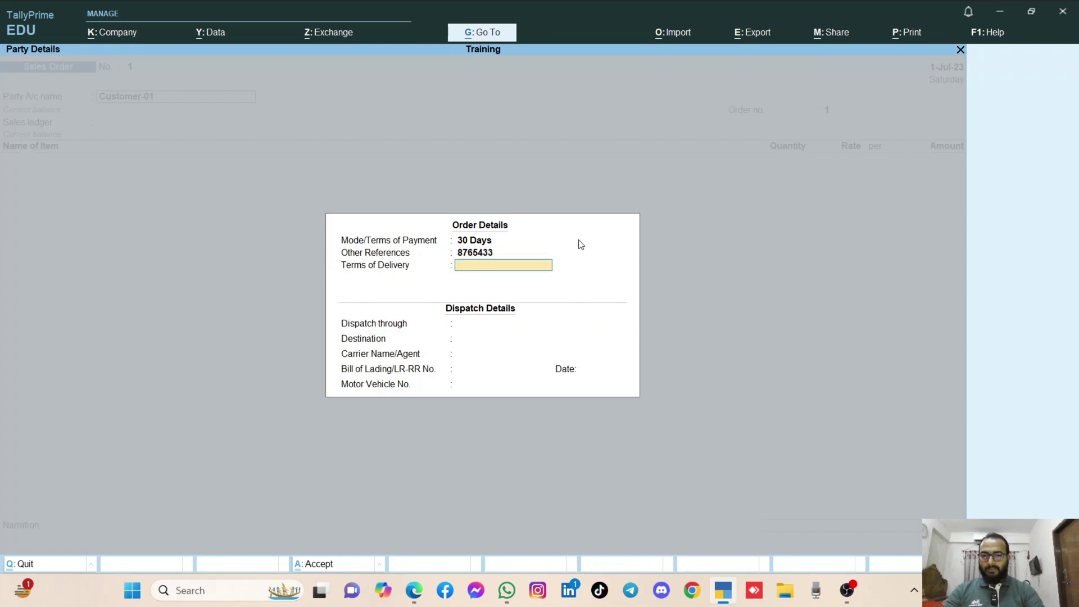
key(Return)
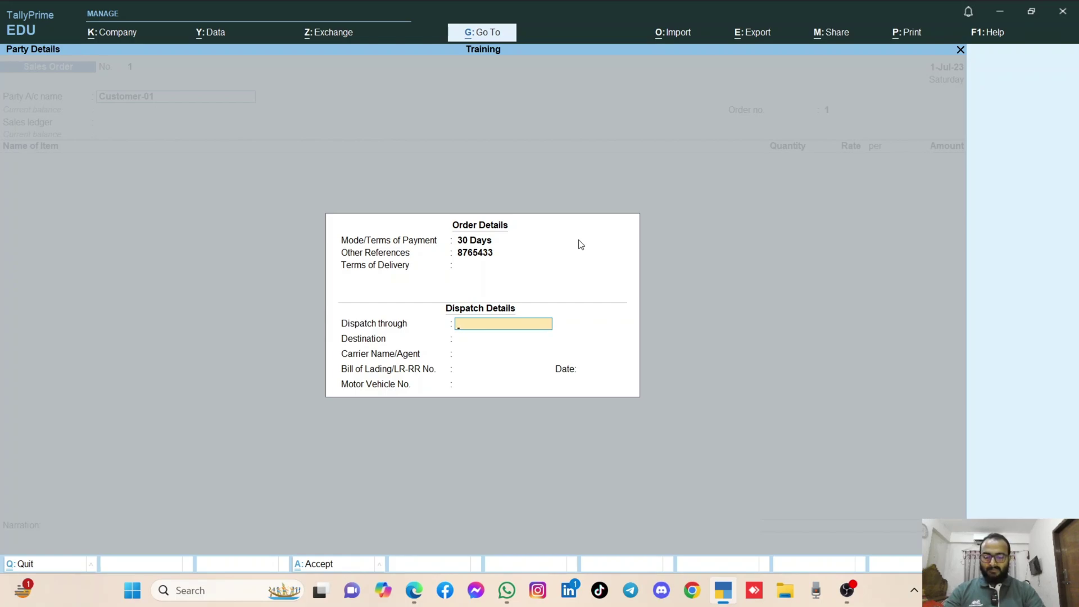
Step: Set the dispatch details to go through Dhaka Depot with Savar as the destination
text(Ma)
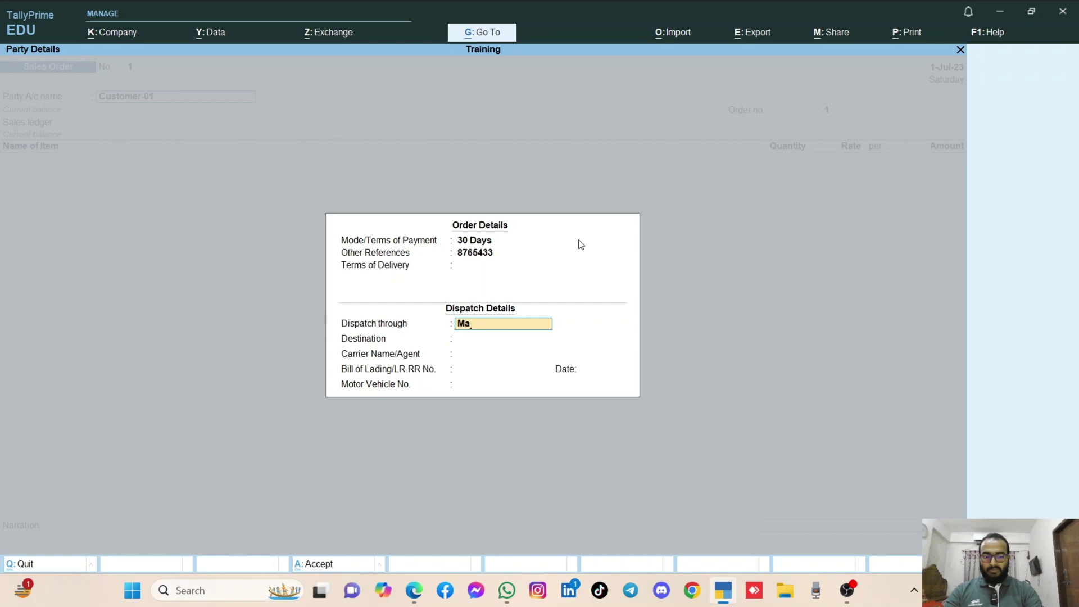
key(BackSpace)
key(BackSpace)
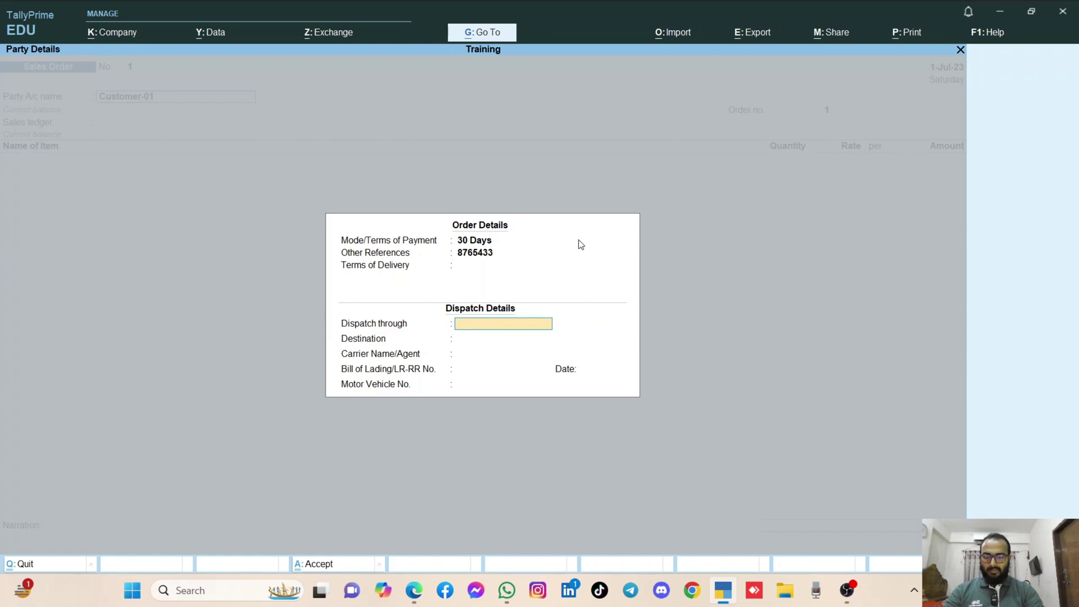
text(Dhaka Depo)
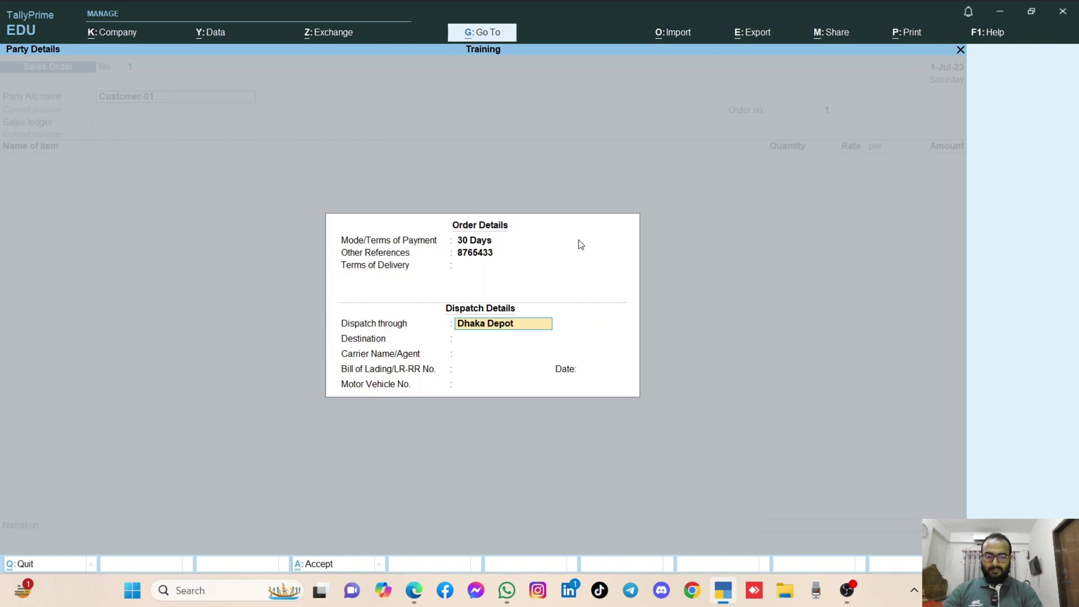
text(t)
key(Return)
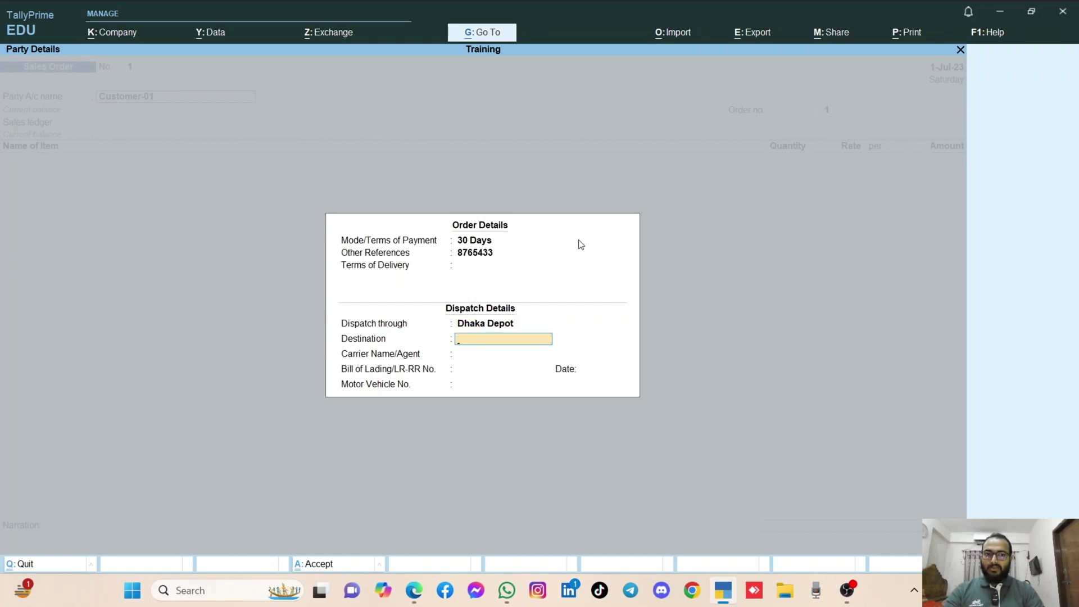
text(S)
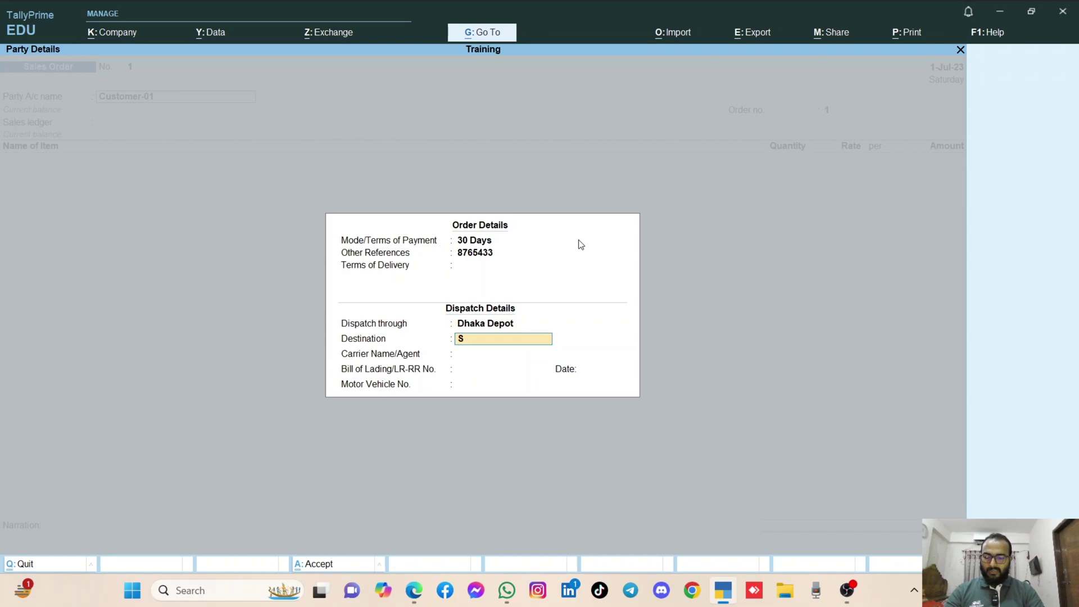
text(avar)
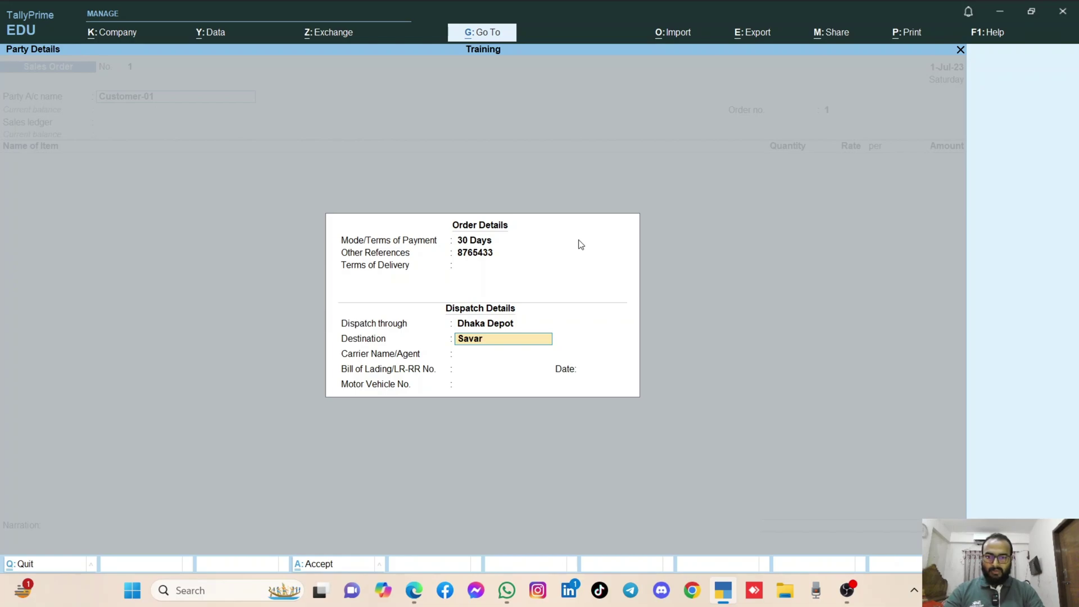
key(Return)
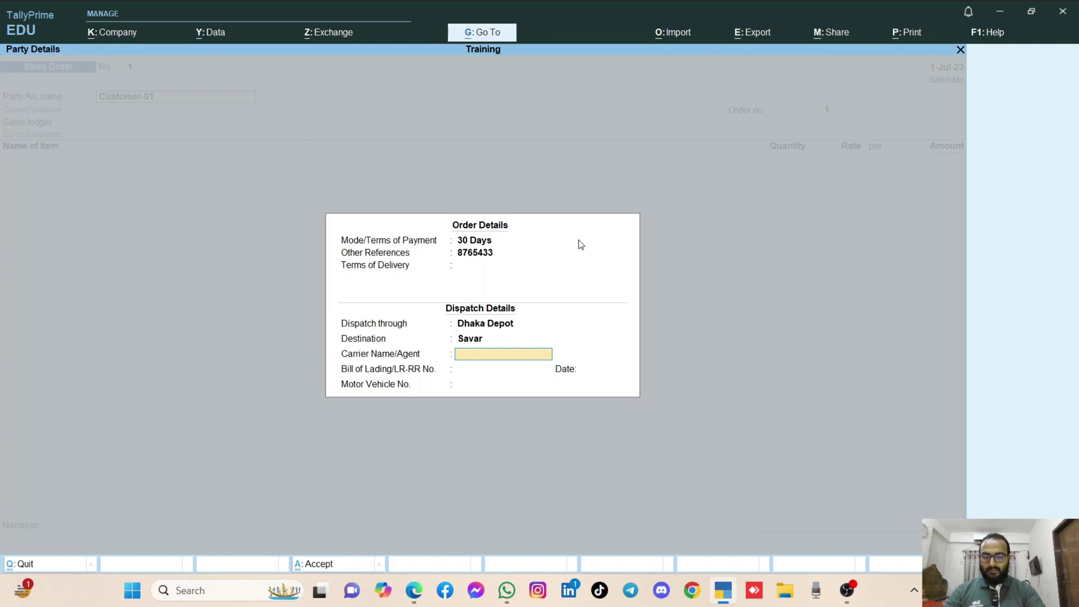
Step: Enter the carrier agent's name and motor vehicle number DM-987654, leaving the bill of lading number and date blank
text(Kamal H)
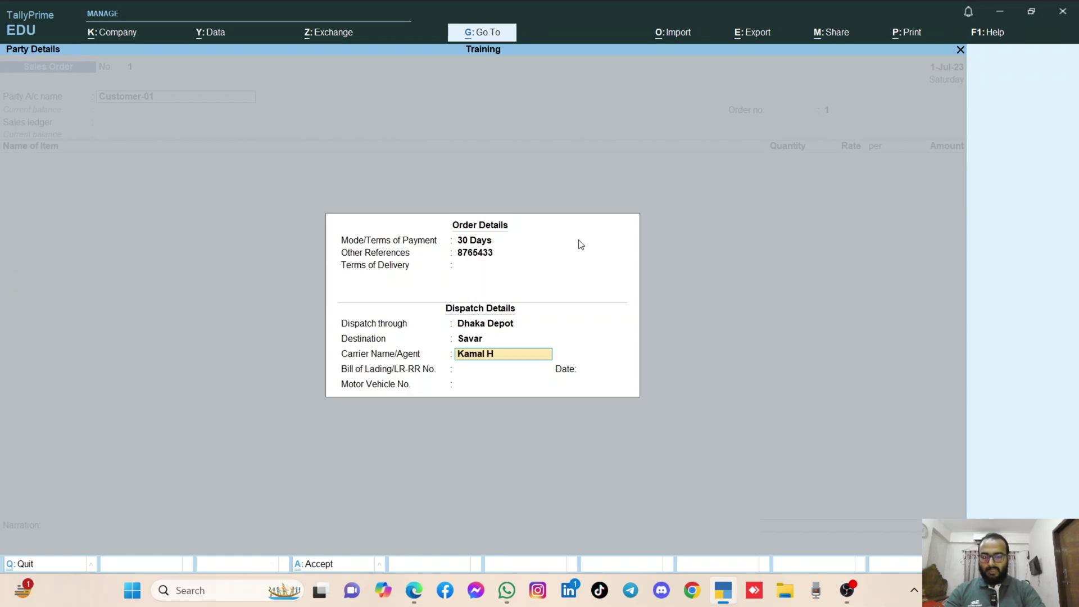
text(ossain)
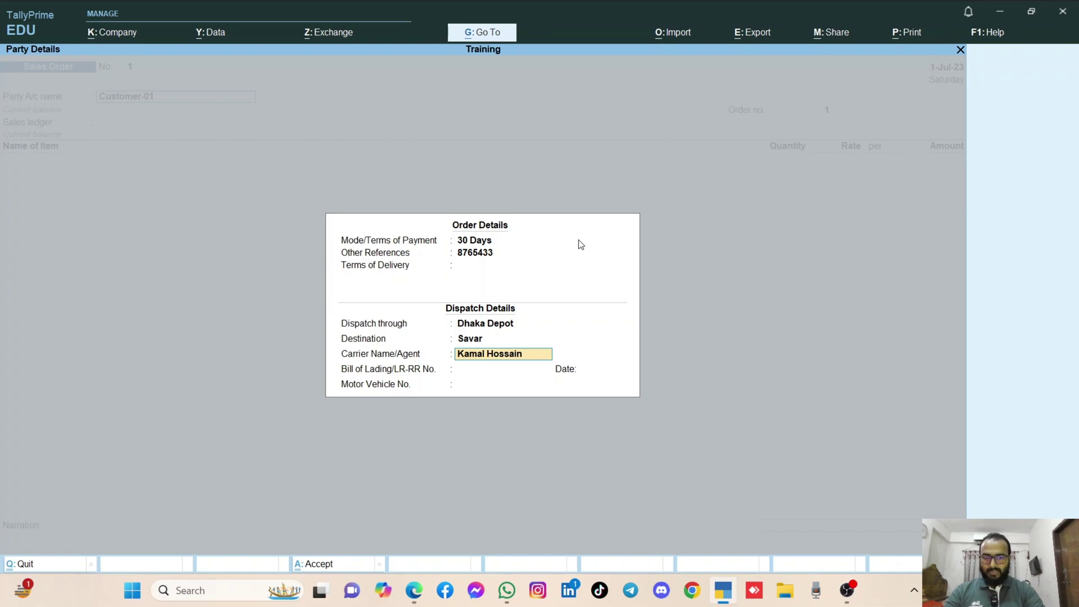
key(Return)
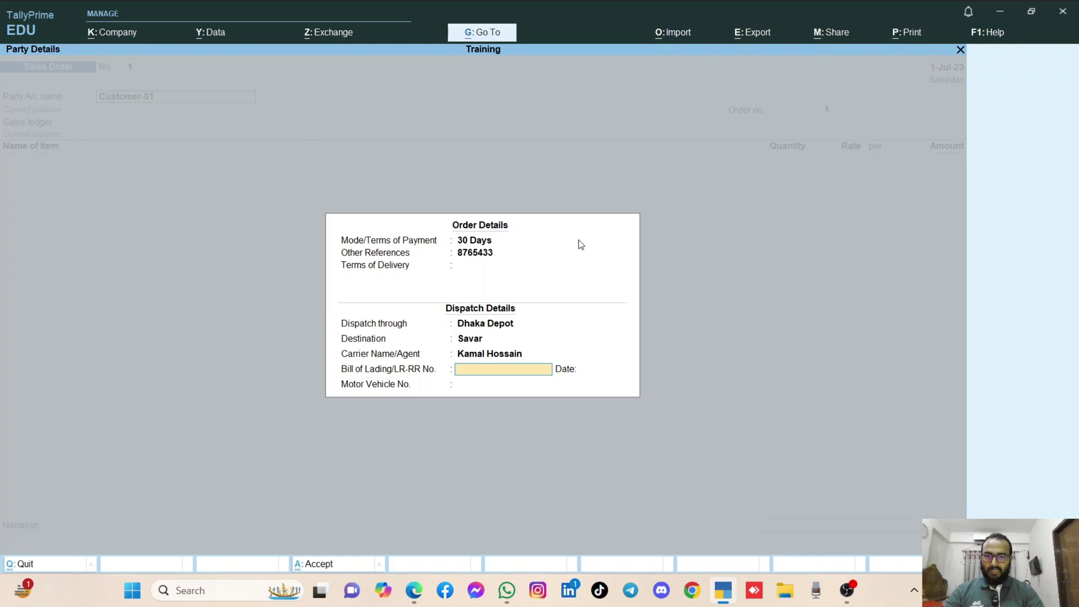
key(Return)
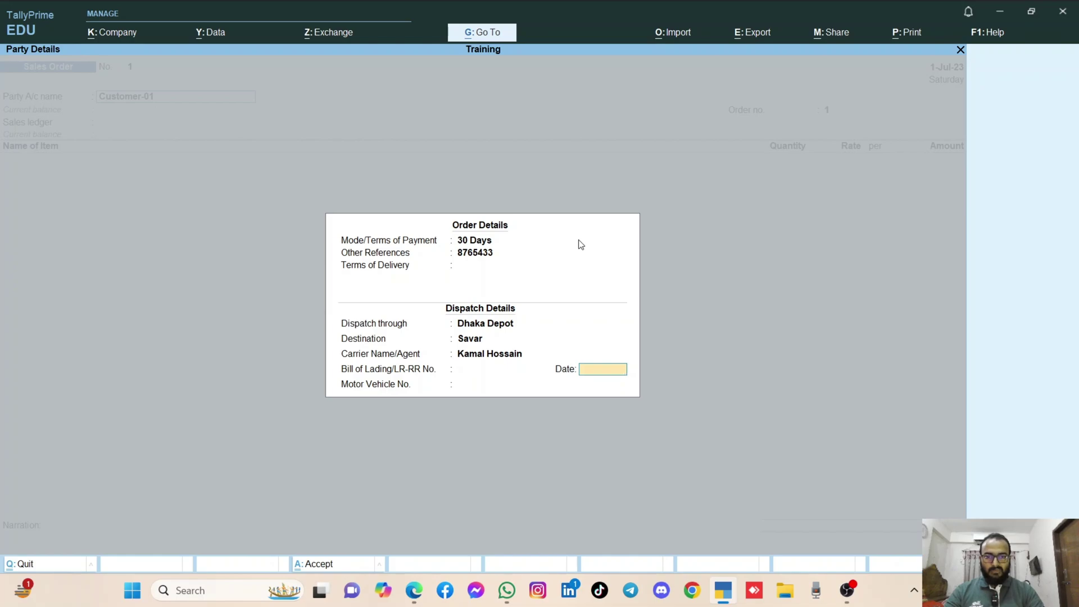
key(Return)
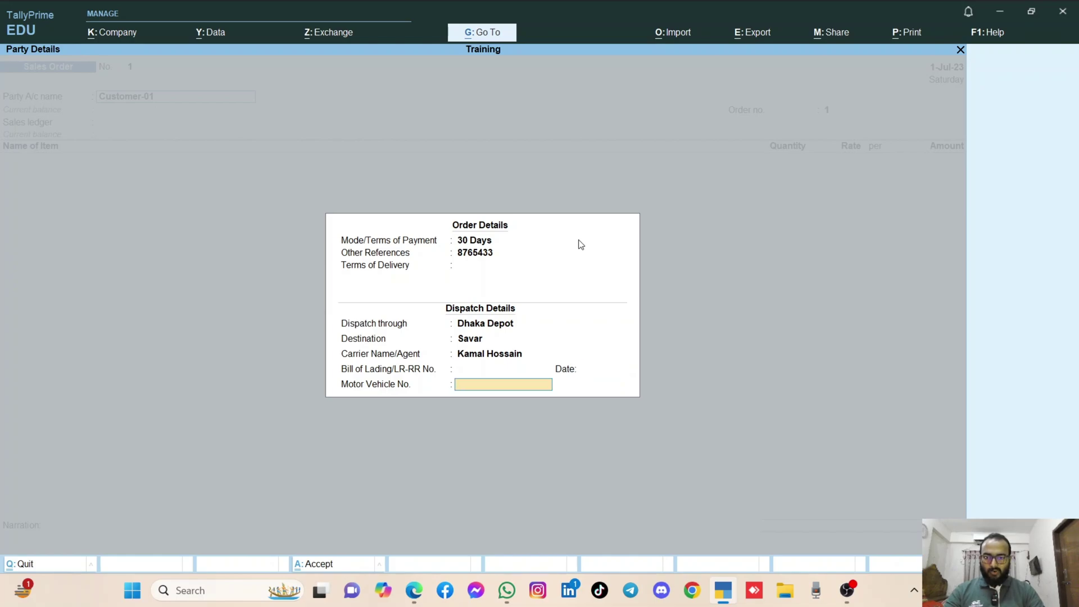
text(D)
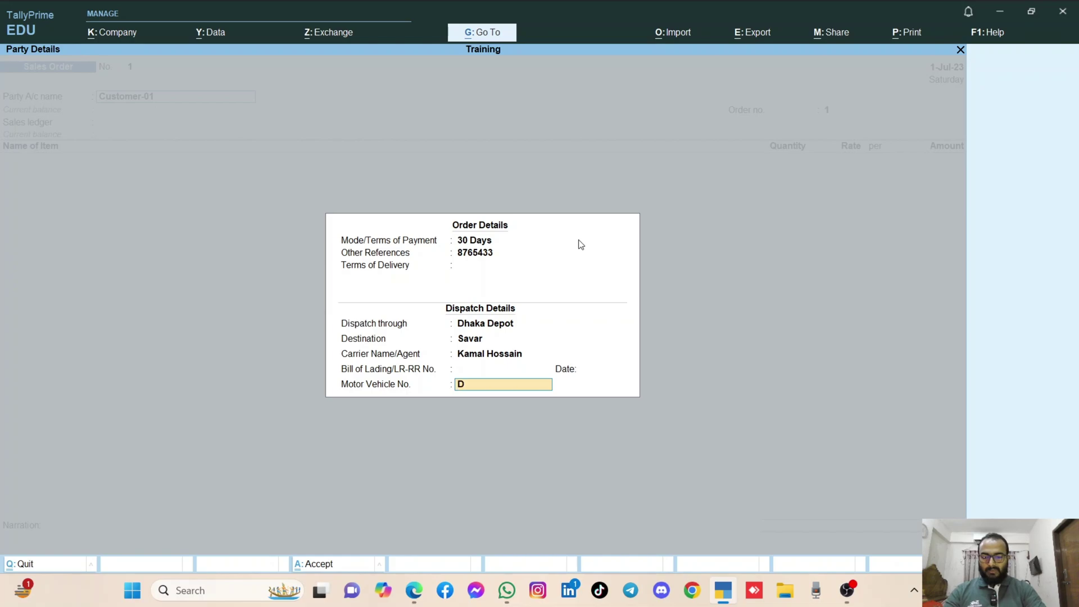
text(M-987654)
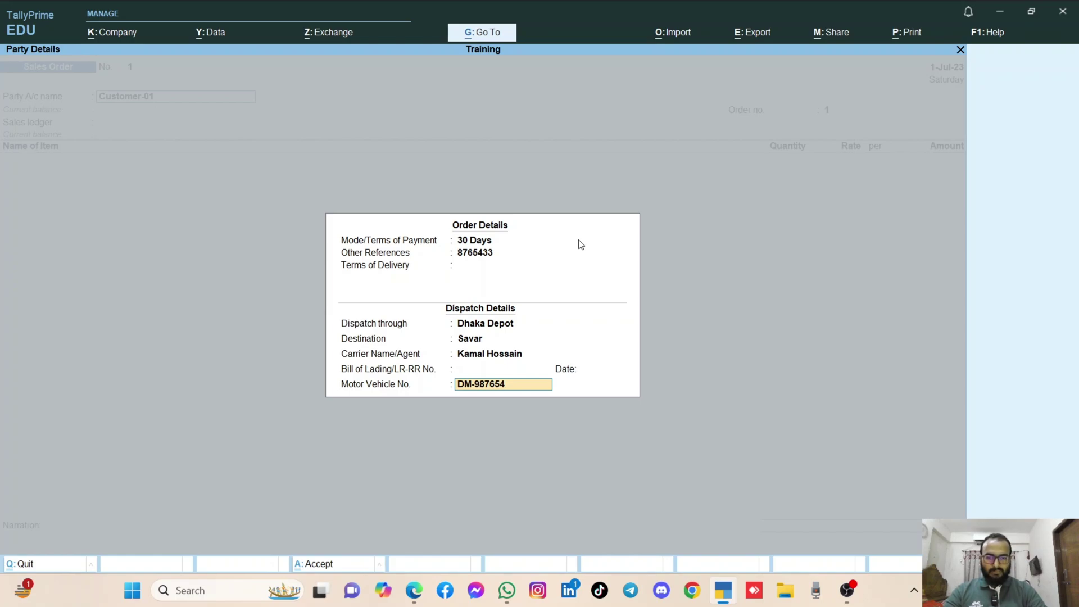
key(Return)
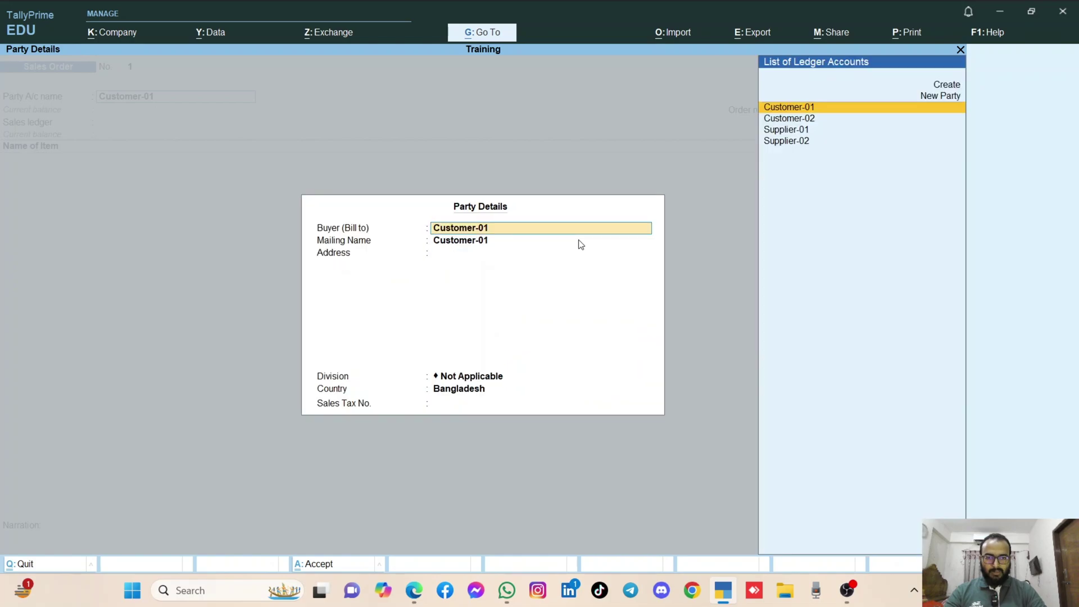
Step: Keep Customer-01 as the buyer and mailing name in the party details and enter the customer's address
key(Return)
key(Return)
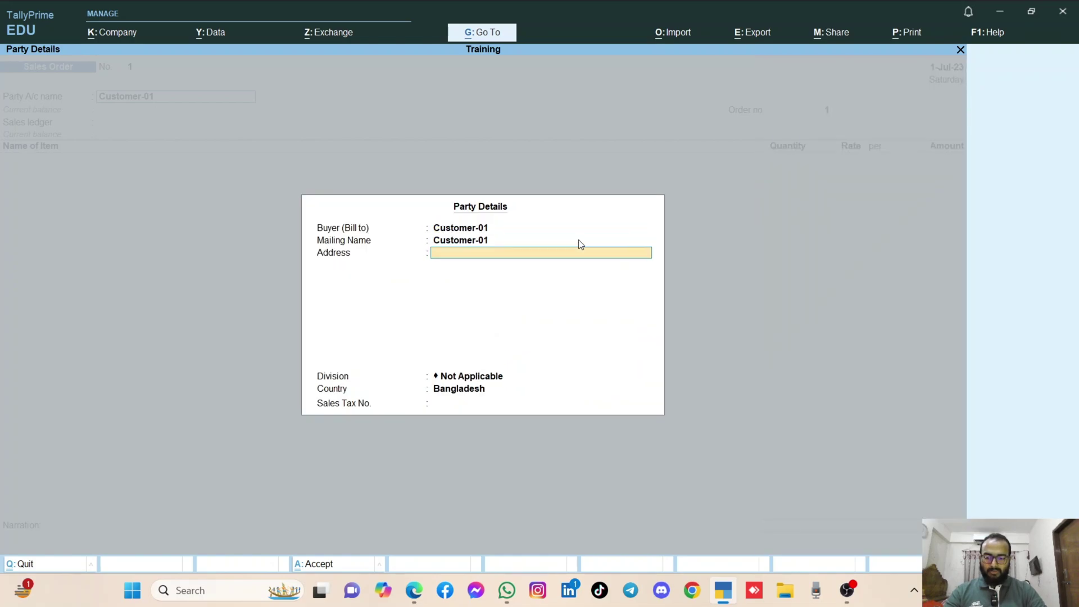
text(Dj)
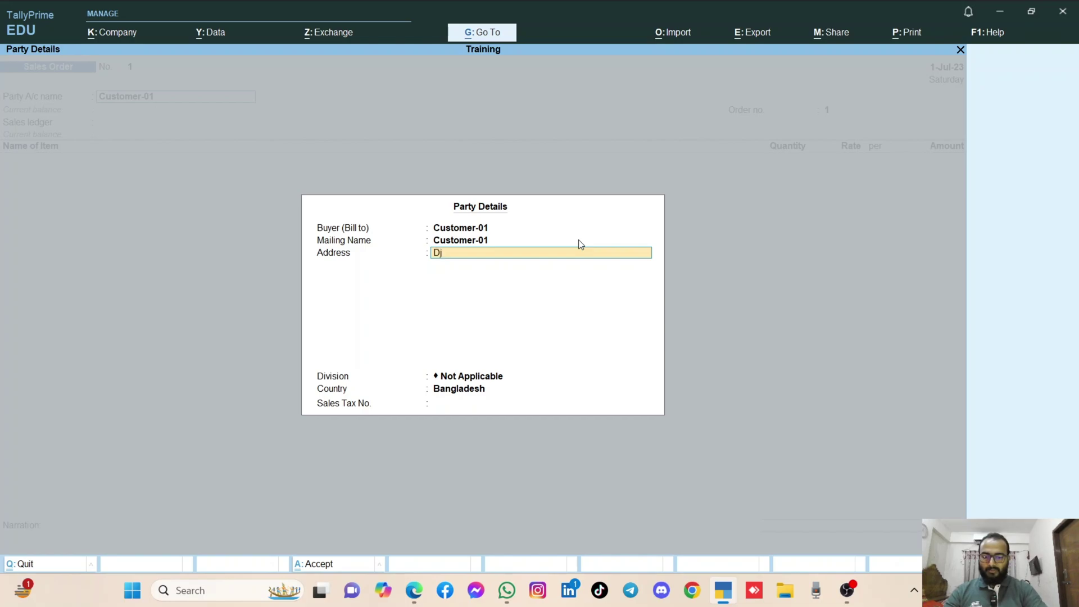
key(BackSpace)
text(Savar d)
key(BackSpace)
text(Dhaka)
key(Return)
key(Return)
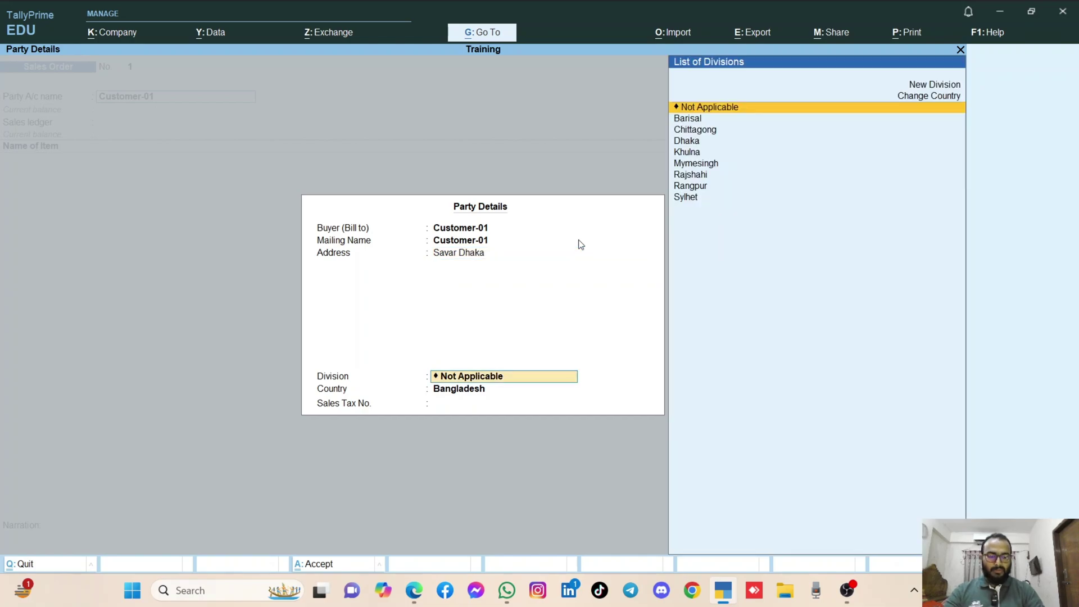
Step: Set the party's division to Dhaka and enter the sales tax number to complete the party details
key(Down)
key(Down)
key(Down)
key(Down)
key(Up)
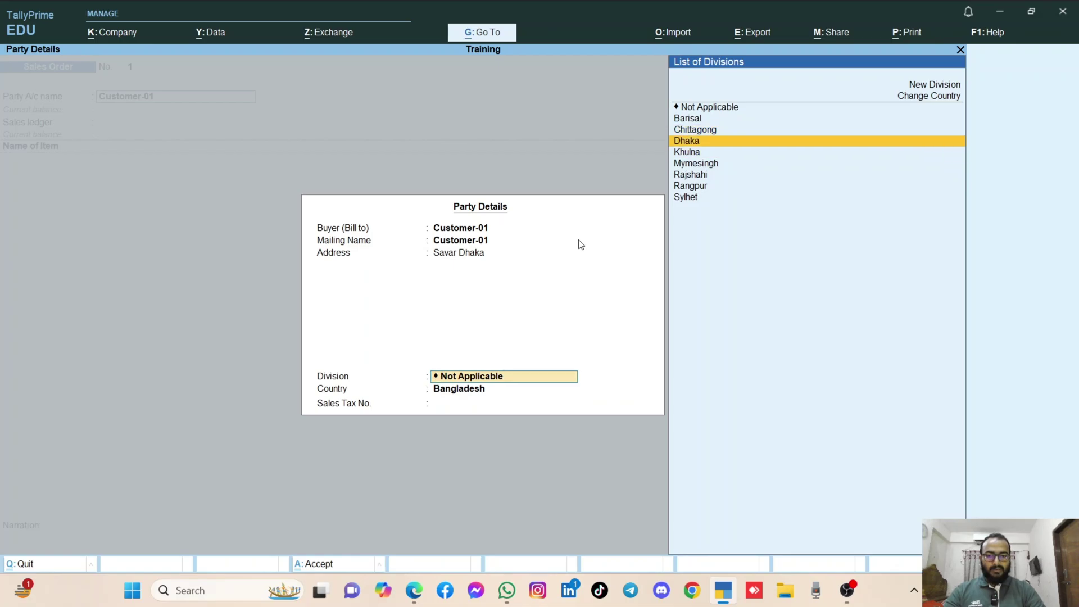
key(Return)
text(09876543)
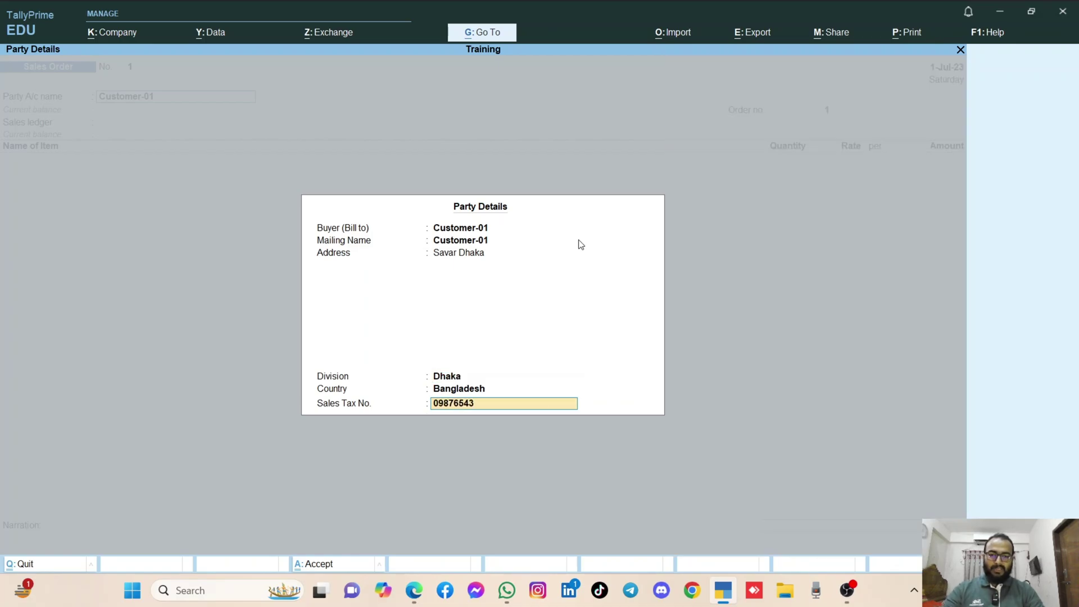
key(Return)
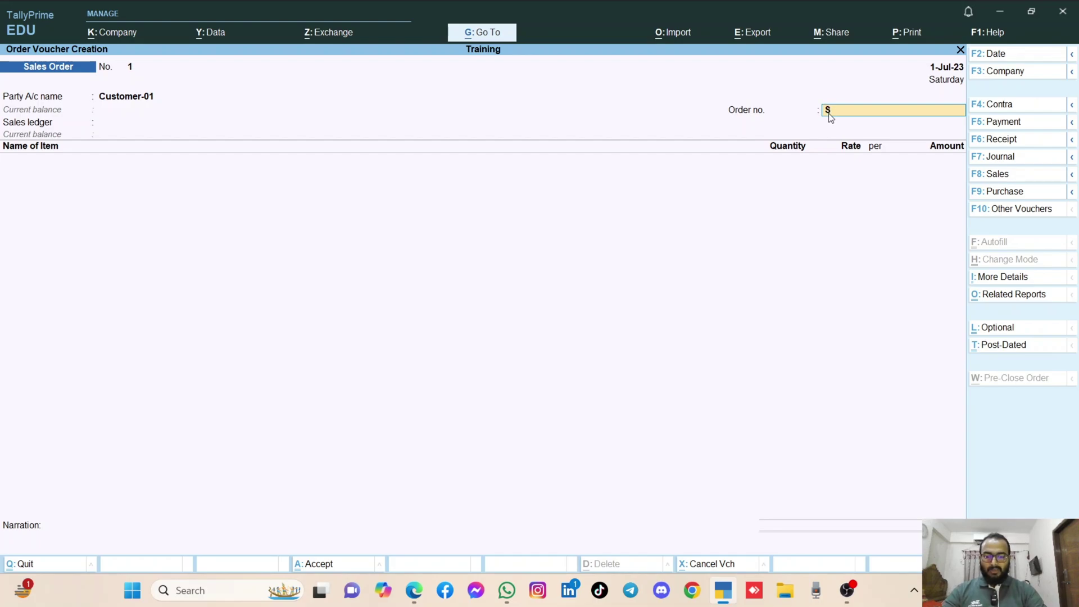
Step: Enter the sales order number and choose Sales as the sales ledger
text(SO-98576)
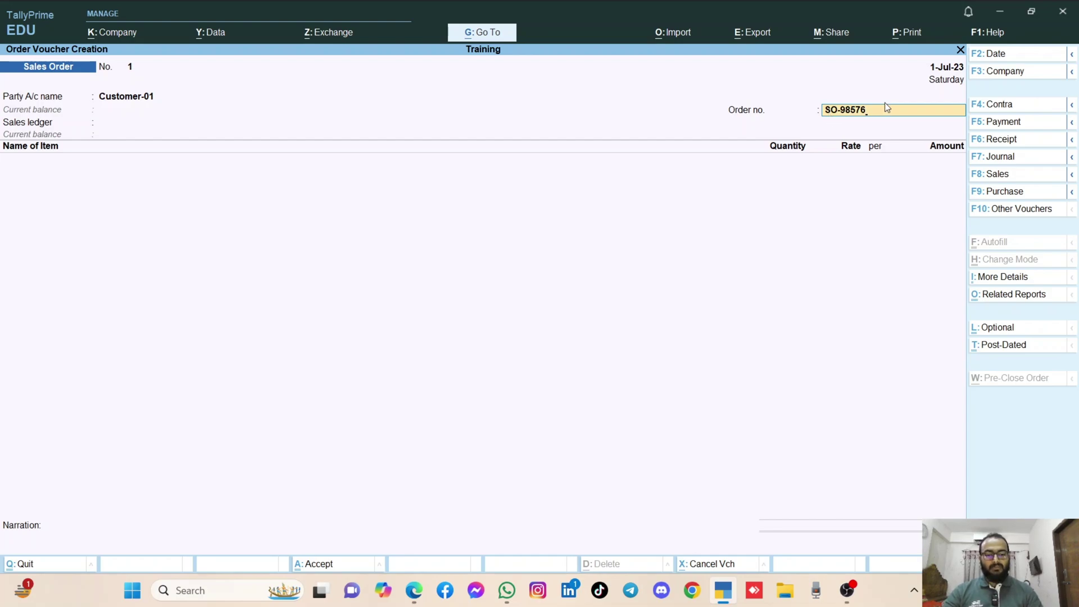
key(Return)
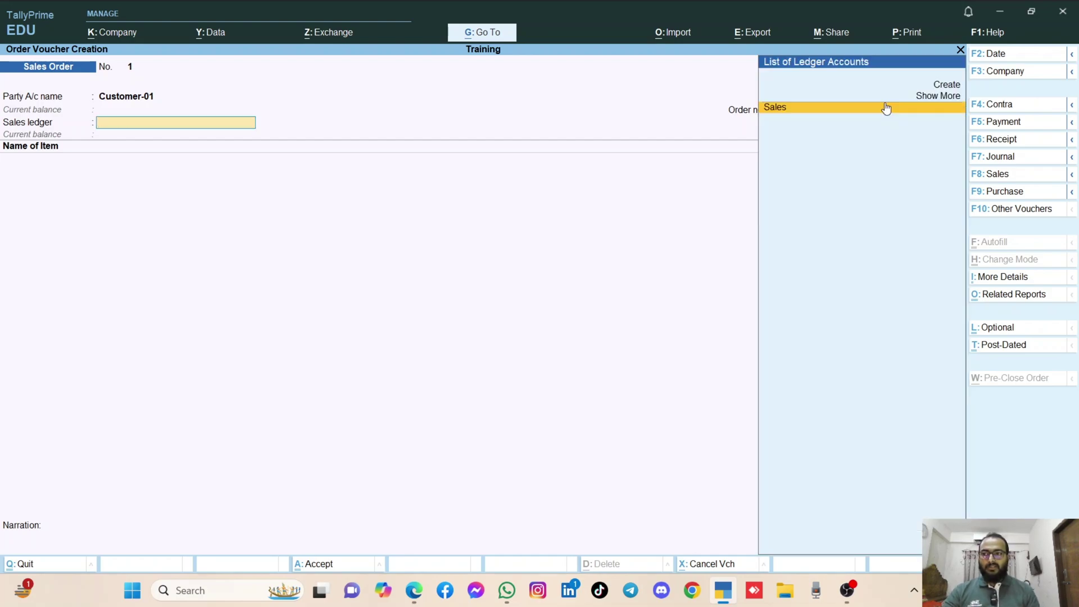
click(805, 107)
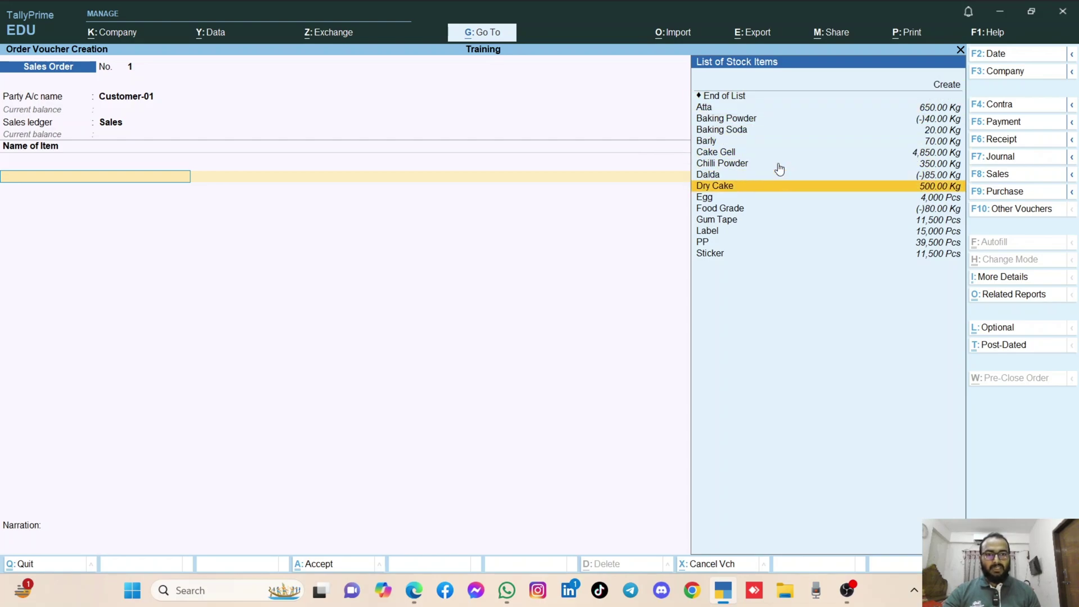
Step: Add Dry Cake as the order item, keeping the due date 1-Jul-23 and allocating it to Godown-01
click(718, 186)
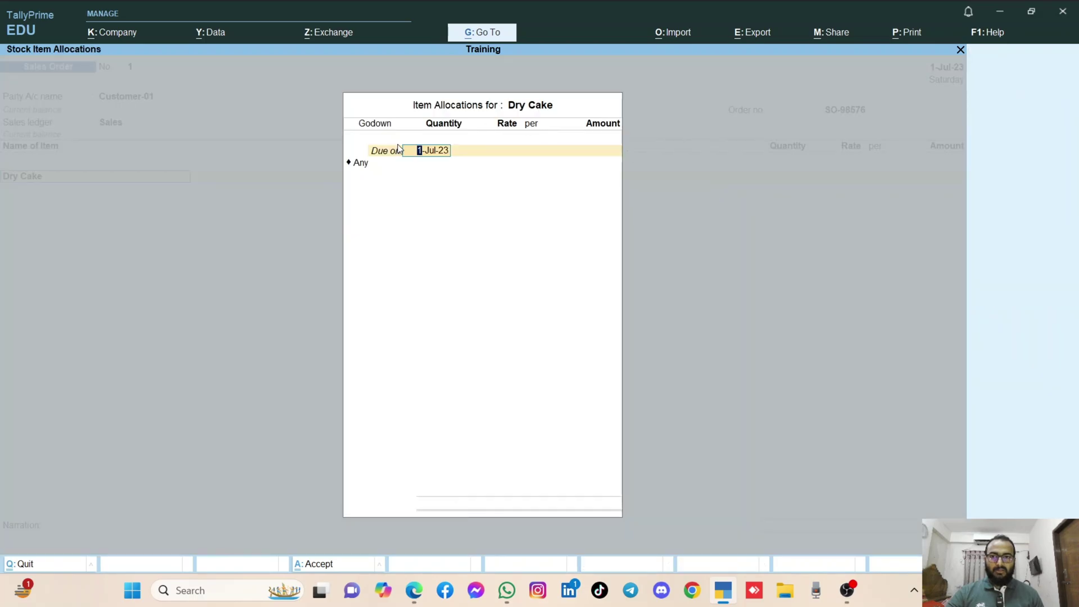
key(Return)
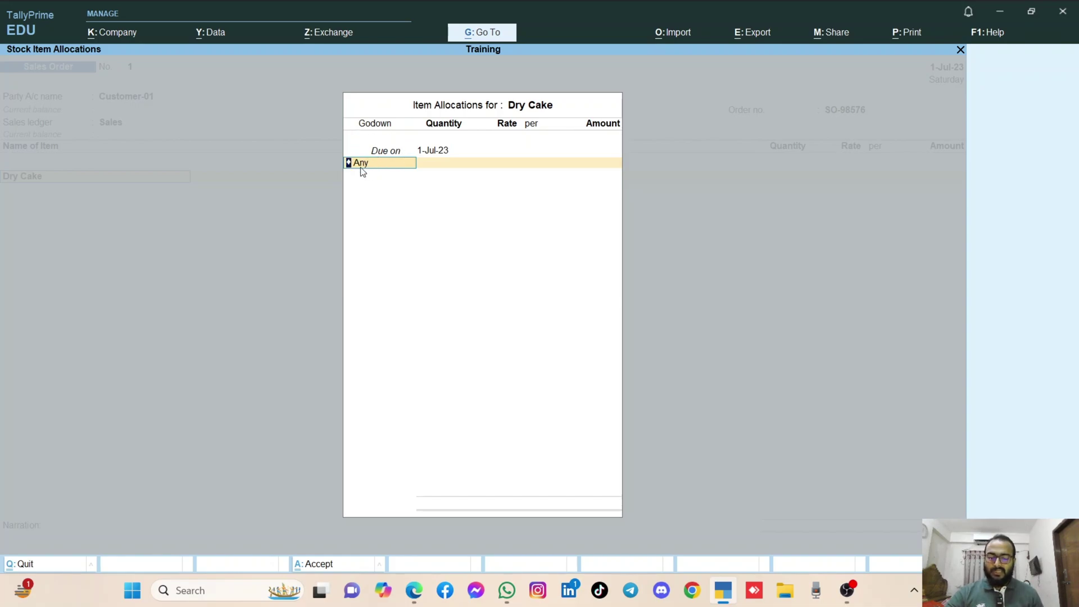
key(BackSpace)
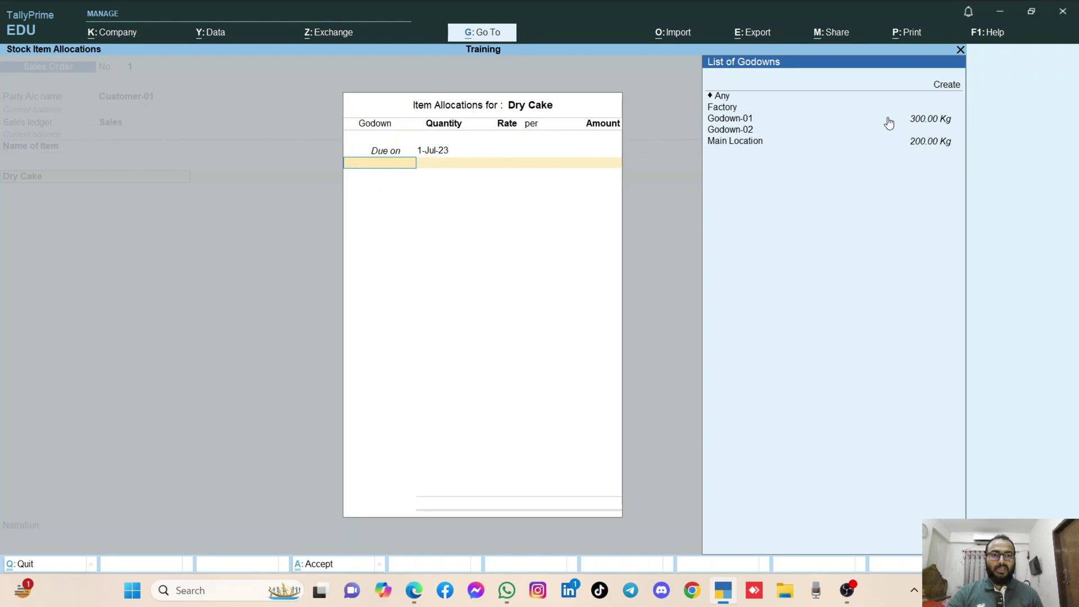
key(Down)
key(Down)
key(Down)
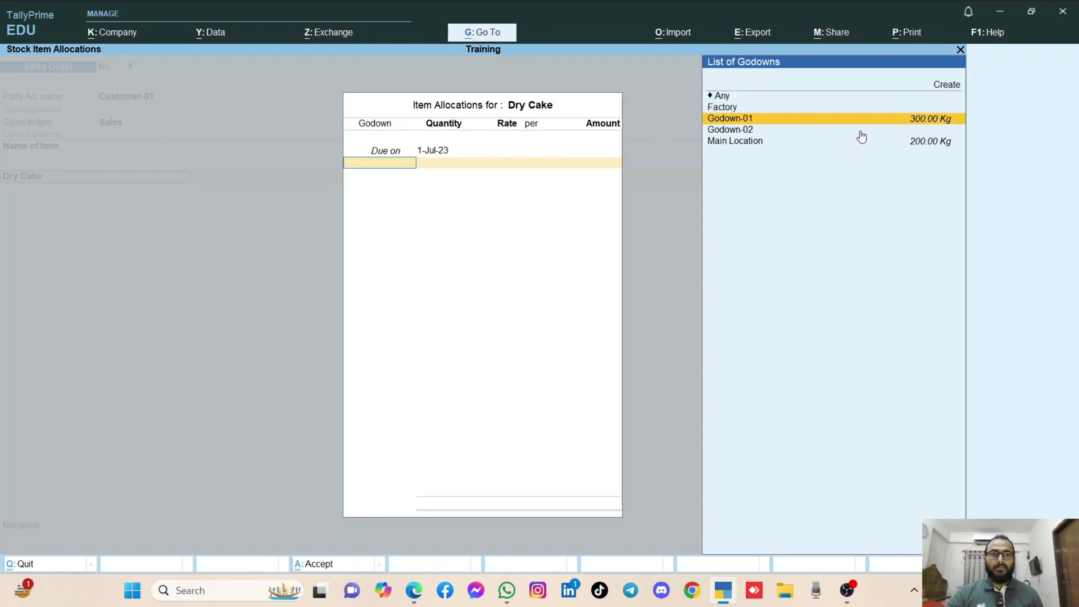
click(734, 120)
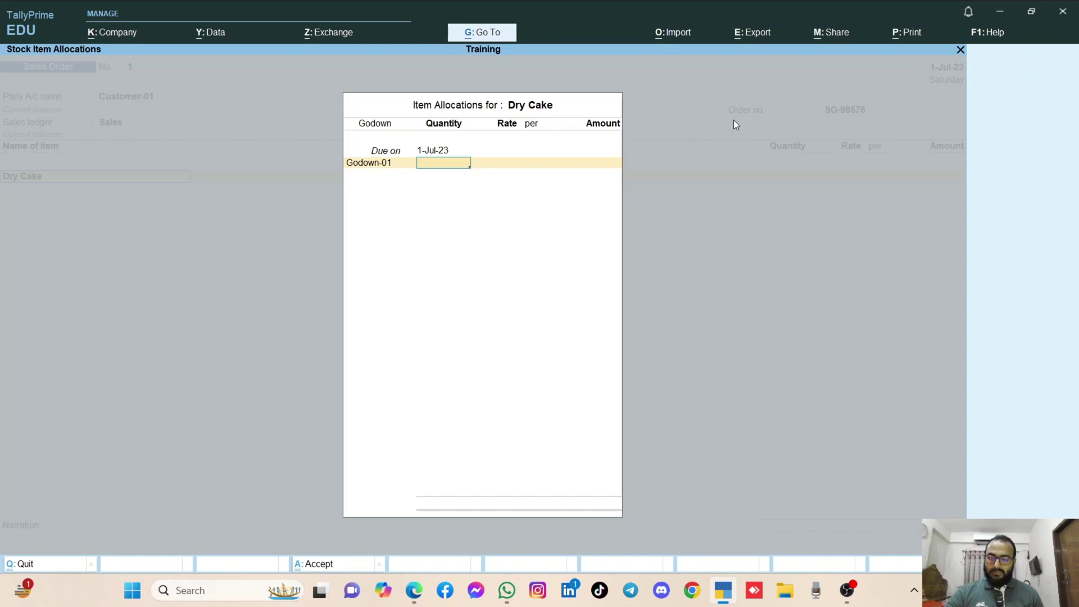
Step: Set the Dry Cake allocation to 120 Kg at a rate of 3000 per Kg and finish the item allocations
text(2)
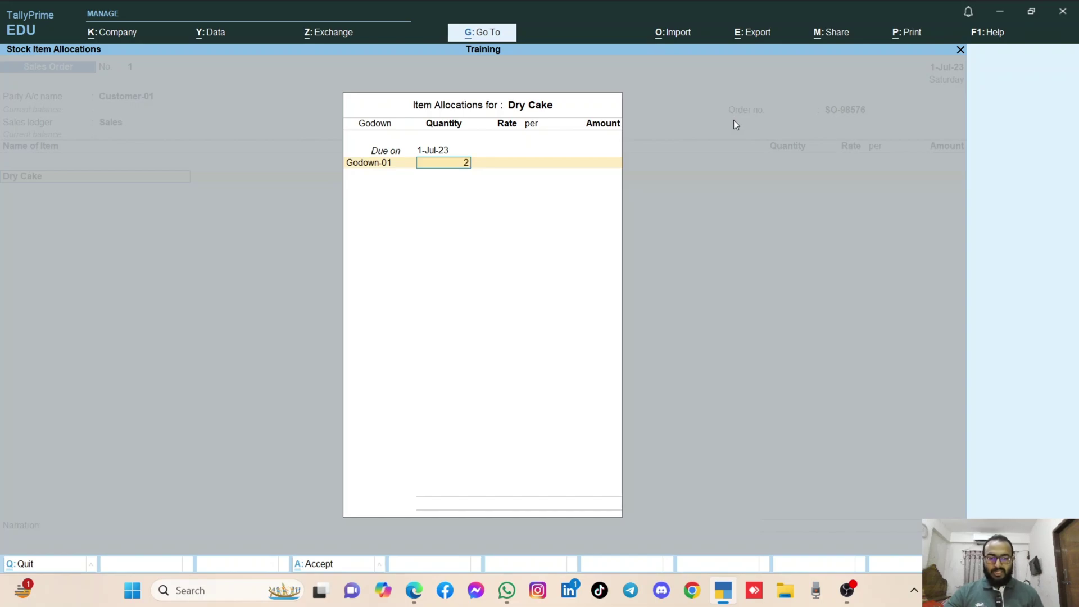
key(BackSpace)
text(120)
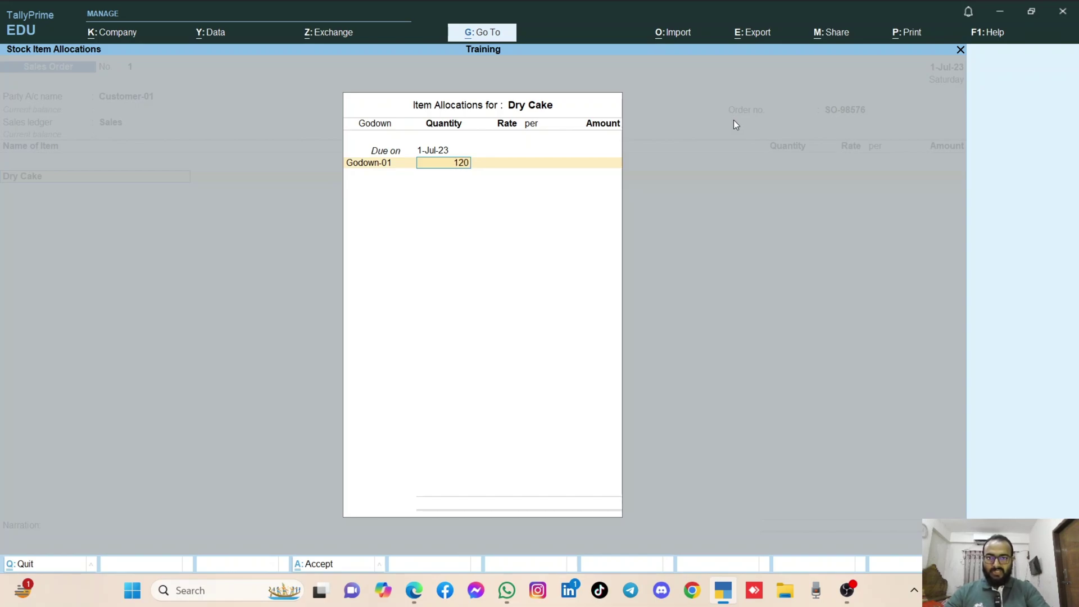
key(Return)
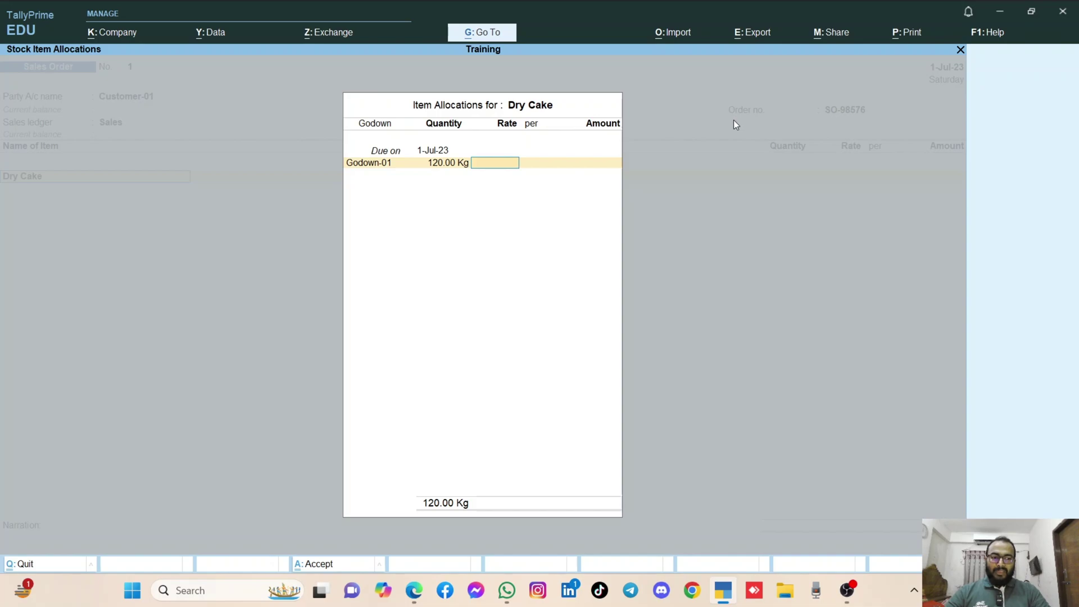
text(3000)
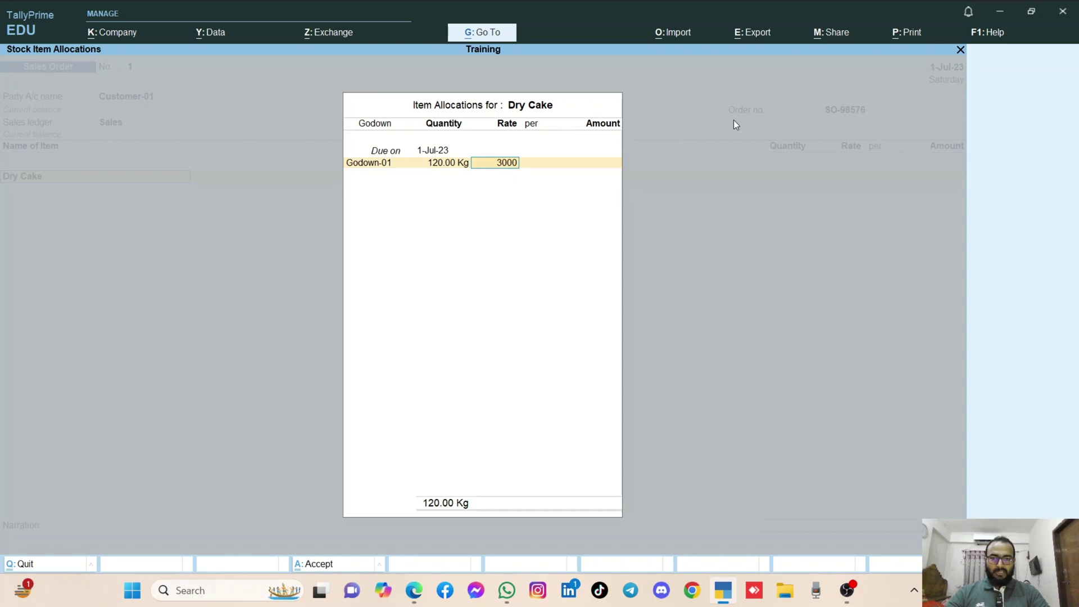
key(Return)
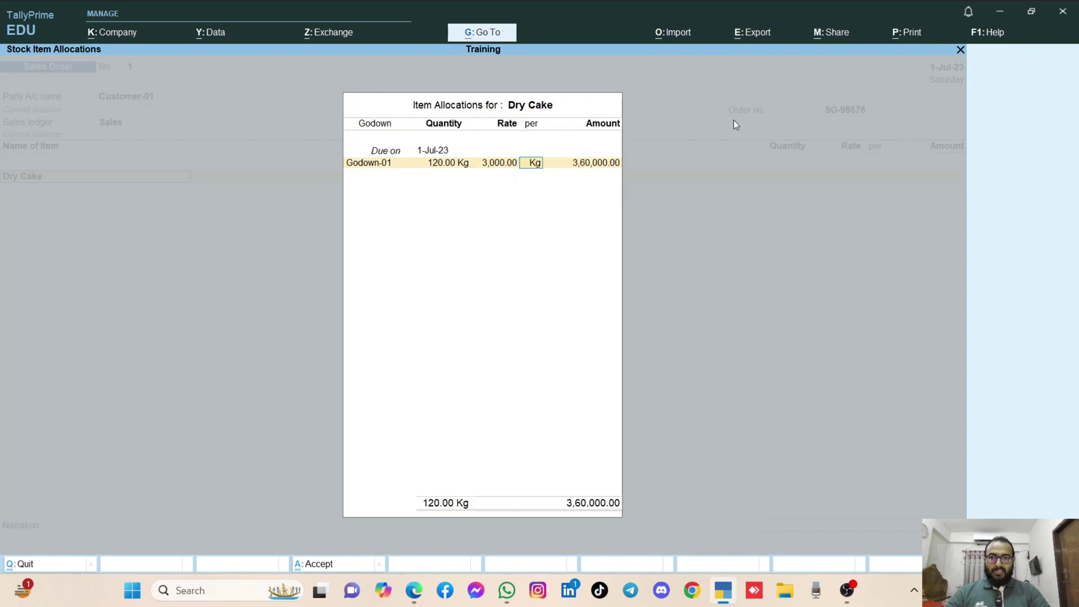
key(Return)
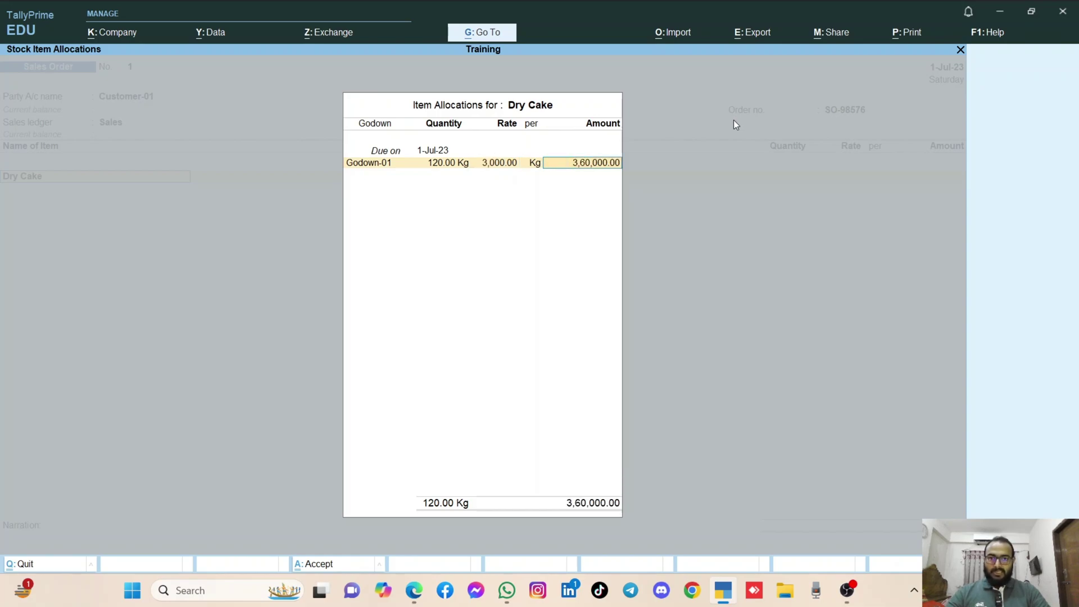
key(Return)
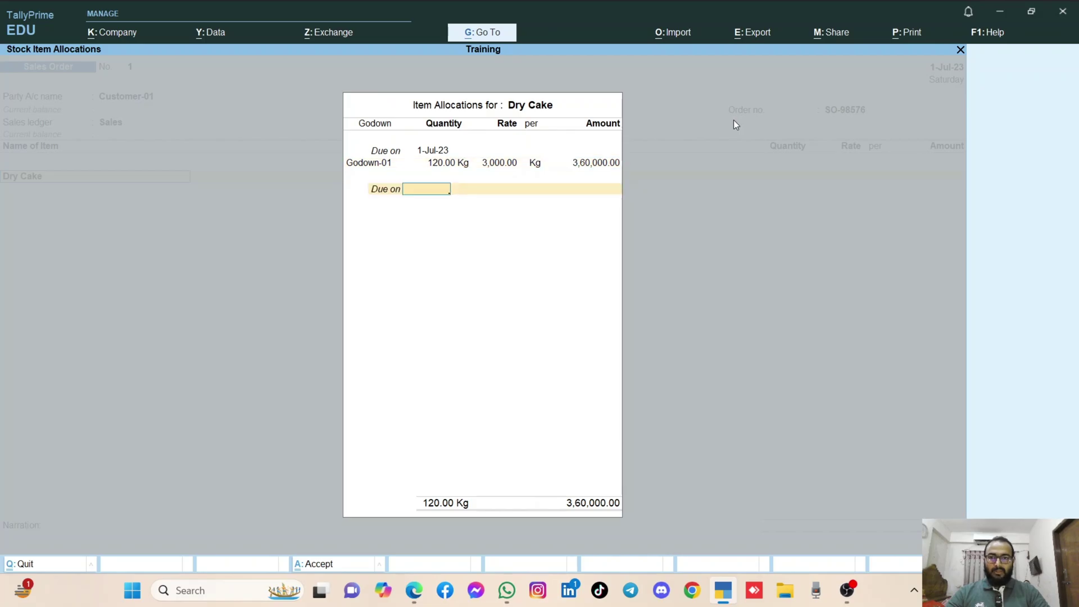
key(Return)
key(Return)
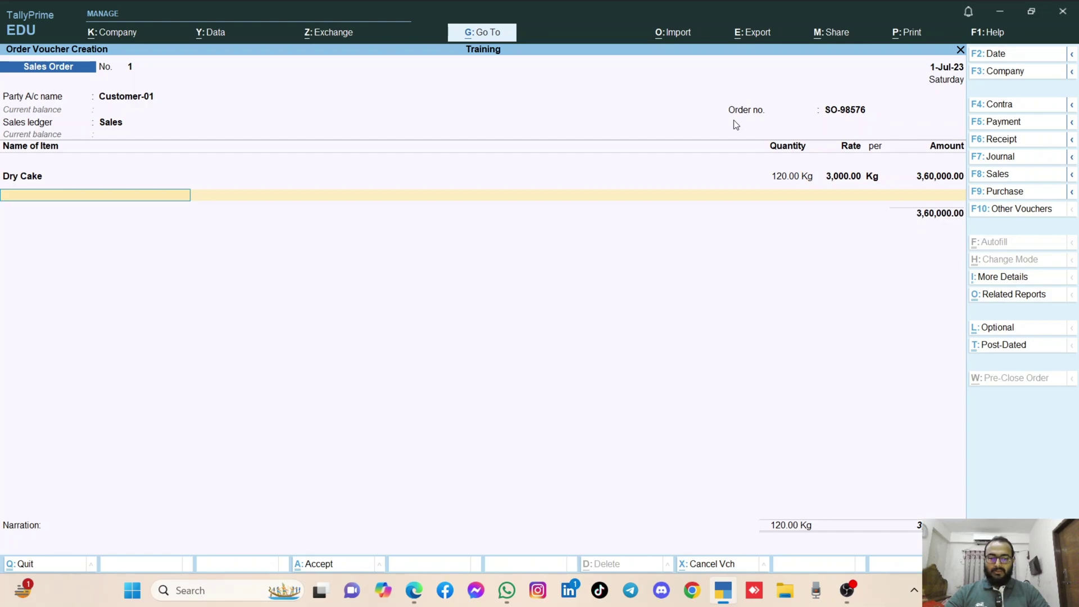
Step: End the item list, leave the narration blank and save the sales order voucher
key(Return)
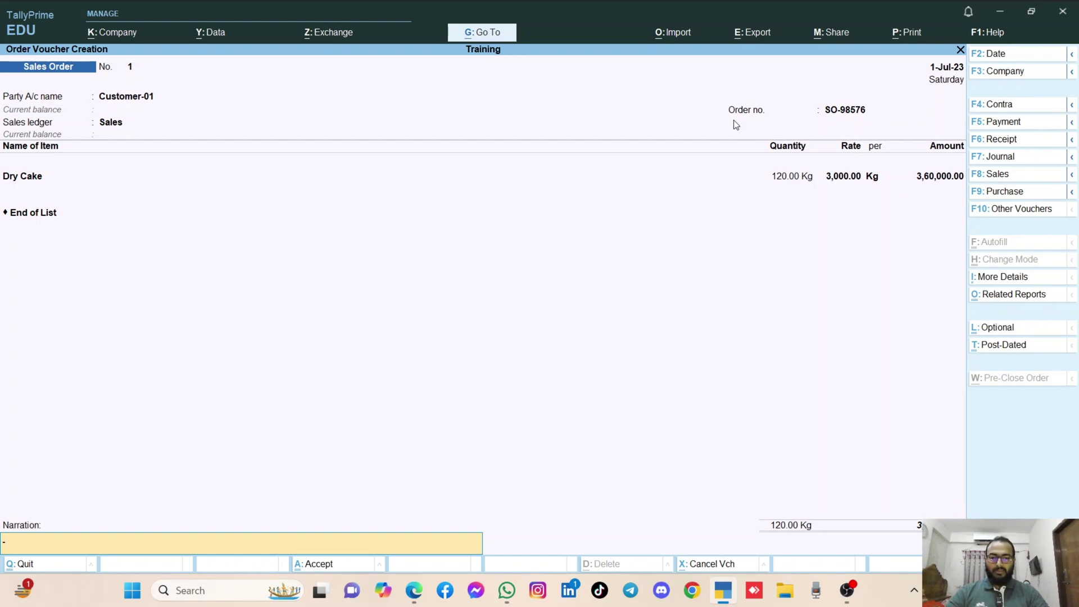
key(Return)
key(Return)
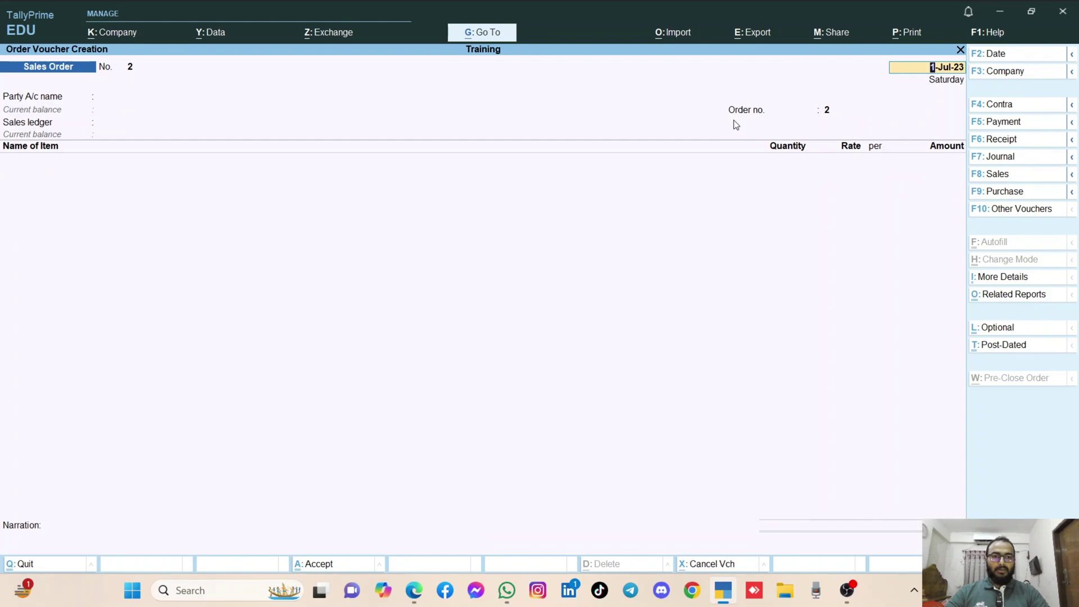